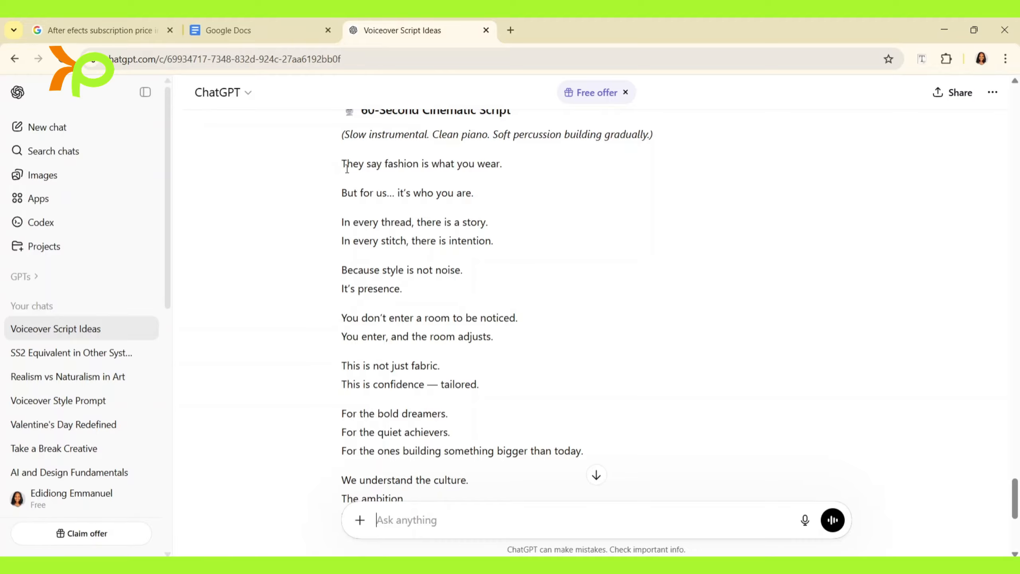
pyautogui.moveTo(342, 163); pyautogui.dragTo(417, 309)
pyautogui.scroll(2, 418, 303)
pyautogui.scroll(-1, 489, 302)
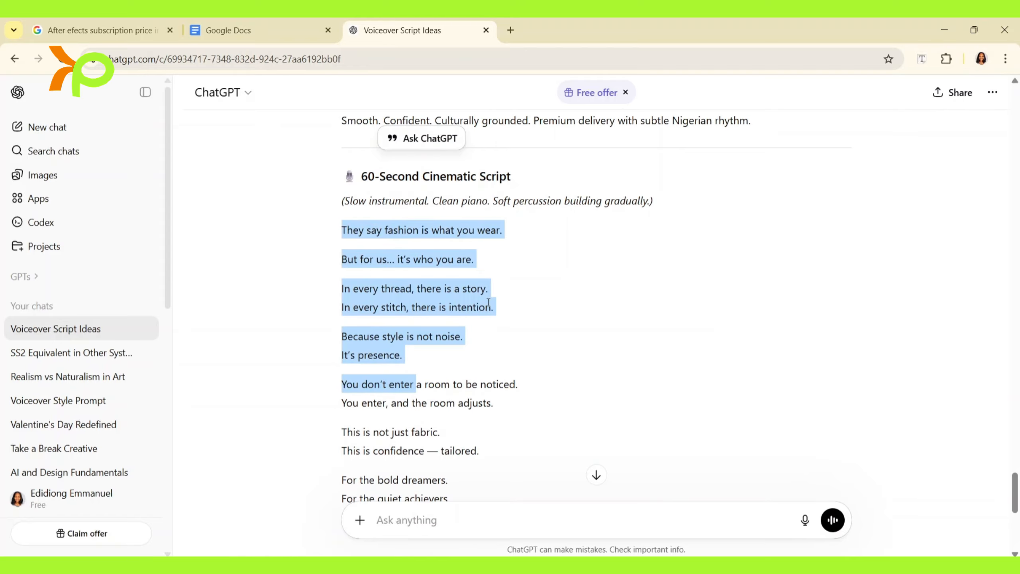
pyautogui.click(531, 297)
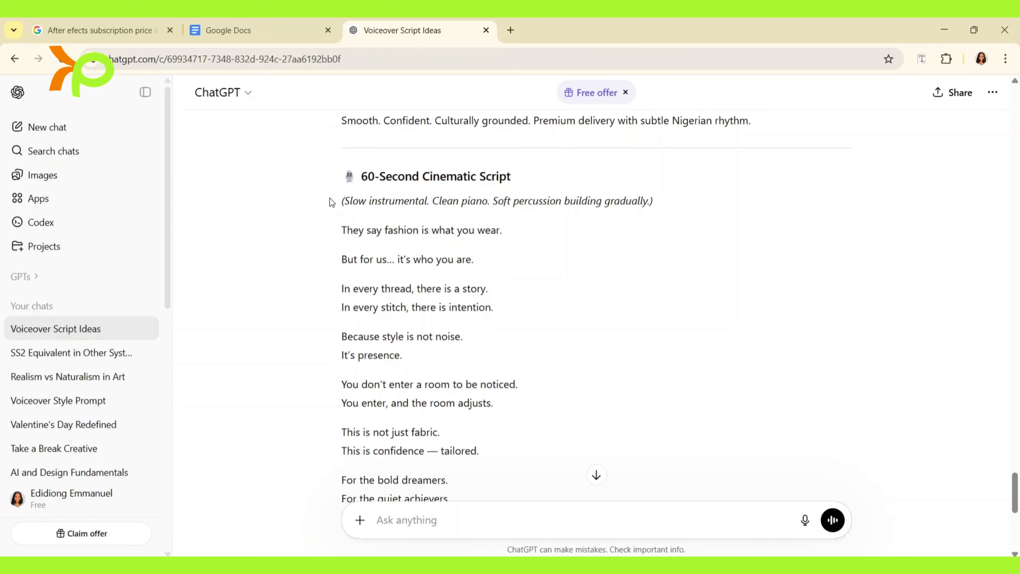
# Copy the full 60-second cinematic script from "They say fashion is what you wear." through "Own the moment."
pyautogui.moveTo(343, 229); pyautogui.dragTo(438, 367)
pyautogui.scroll(-6, 402, 301)
pyautogui.scroll(-2, 408, 310)
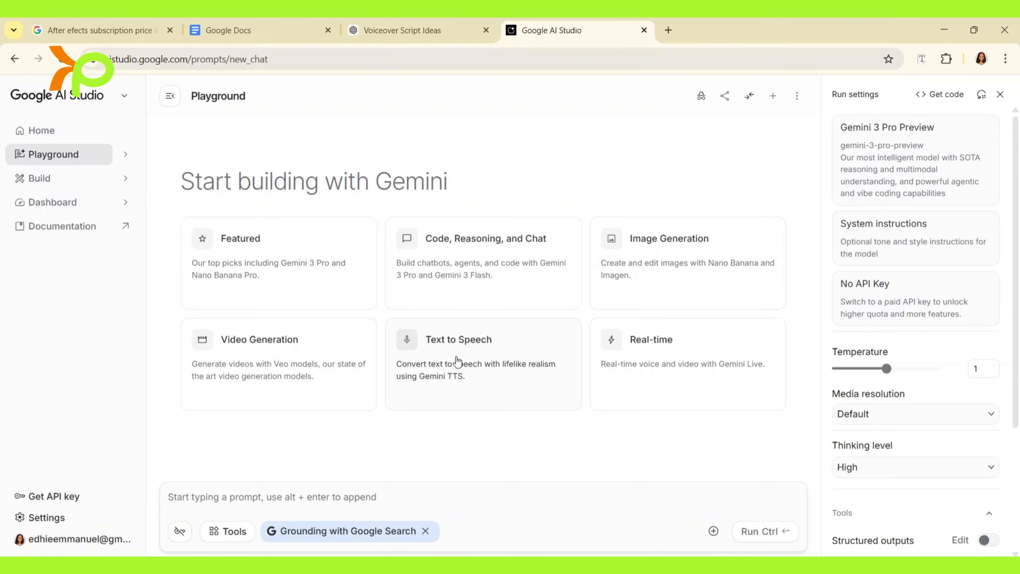
# In Google AI Studio, set up text to speech with Gemini 2.5 Flash Preview TTS in single-speaker audio mode
pyautogui.click(456, 359)
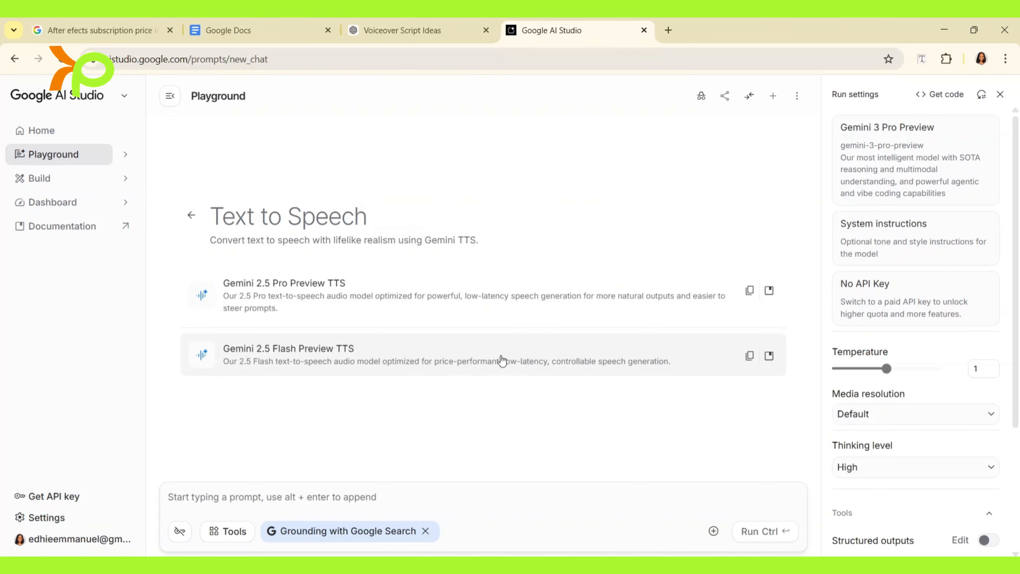
pyautogui.click(327, 355)
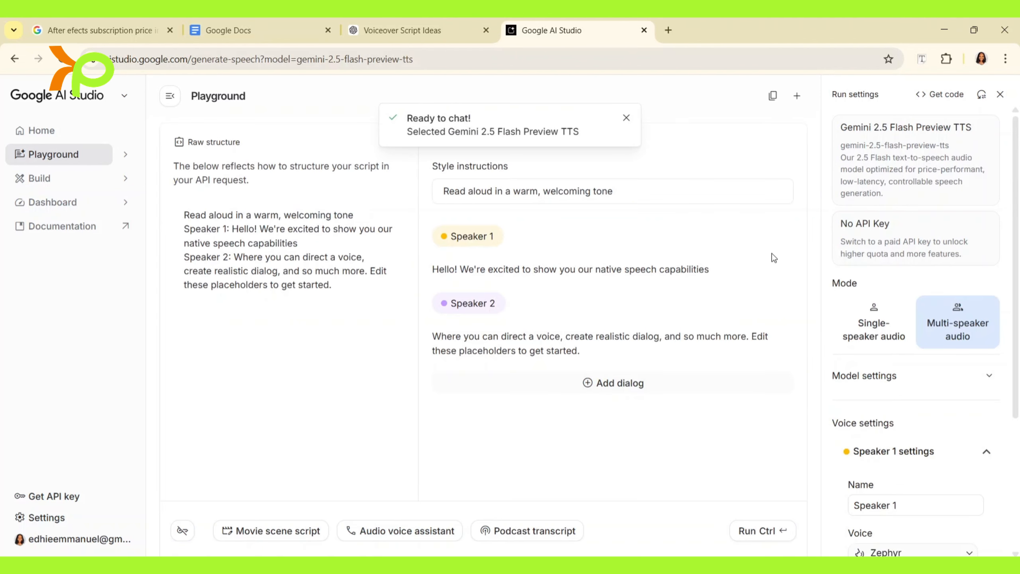
pyautogui.click(893, 338)
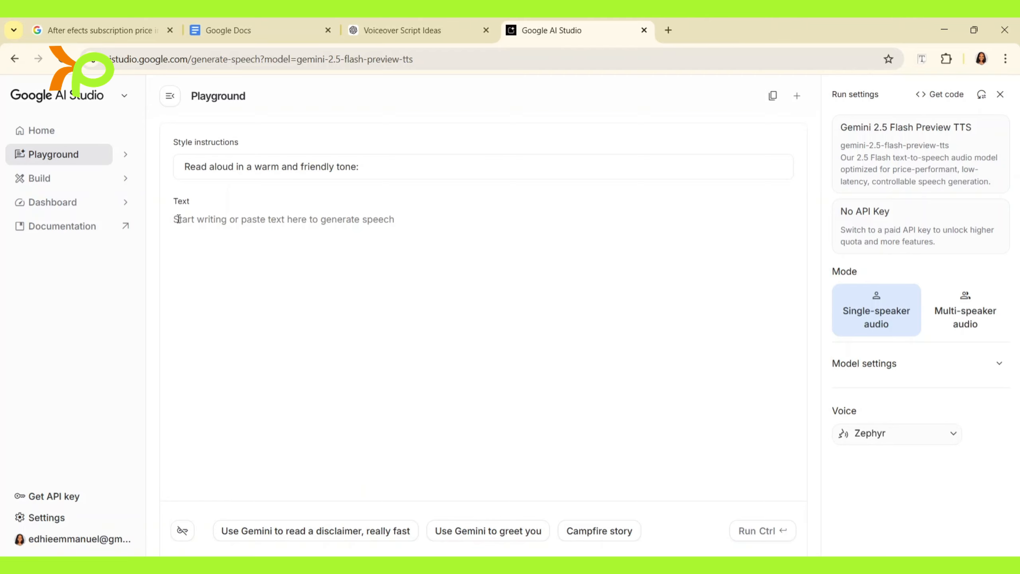
# Paste the copied script as the text for speech generation and check it from beginning to end
pyautogui.hotkey('ctrl', 'v')
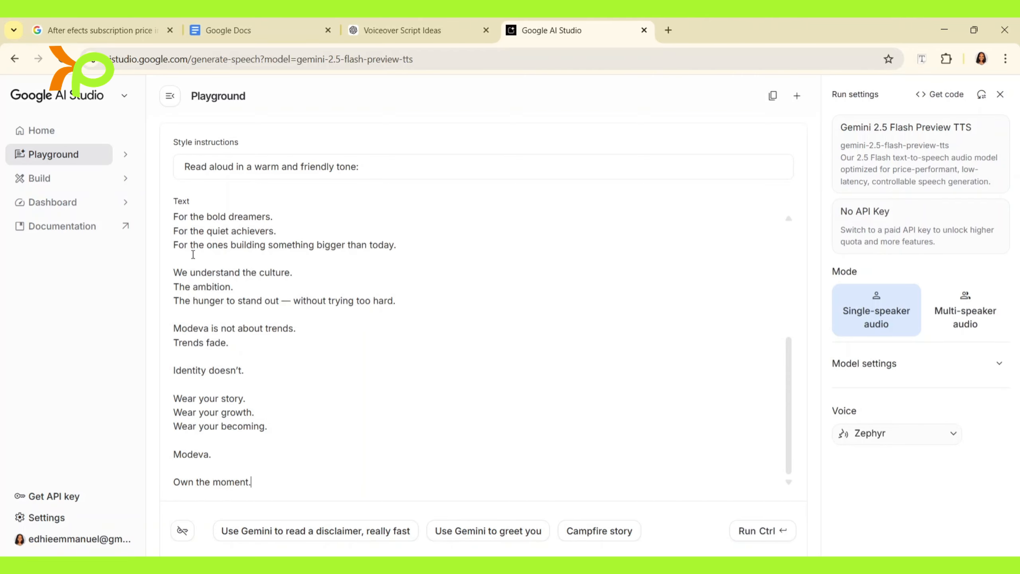
pyautogui.scroll(5, 179, 219)
pyautogui.scroll(-3, 242, 314)
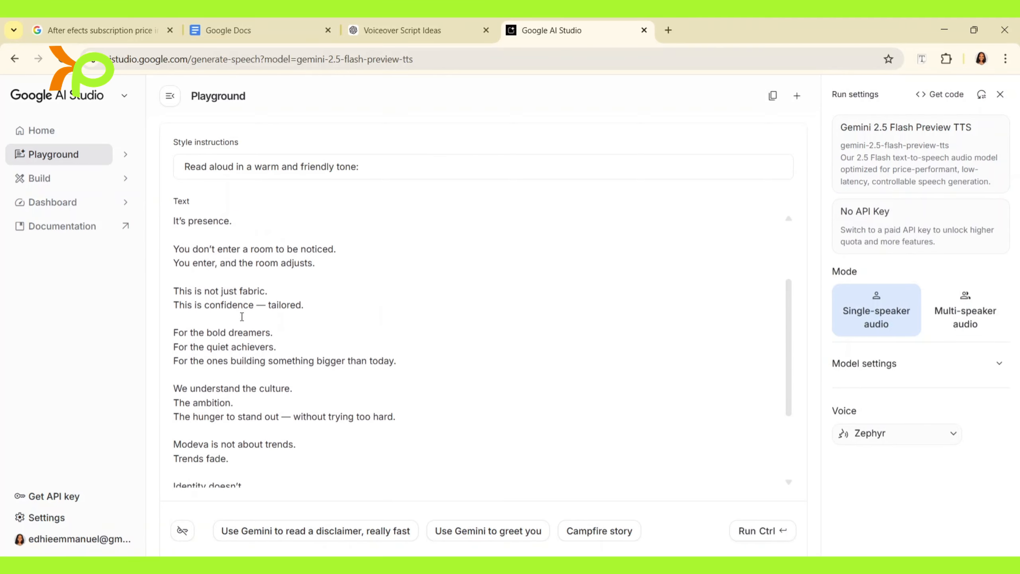
pyautogui.scroll(3, 238, 289)
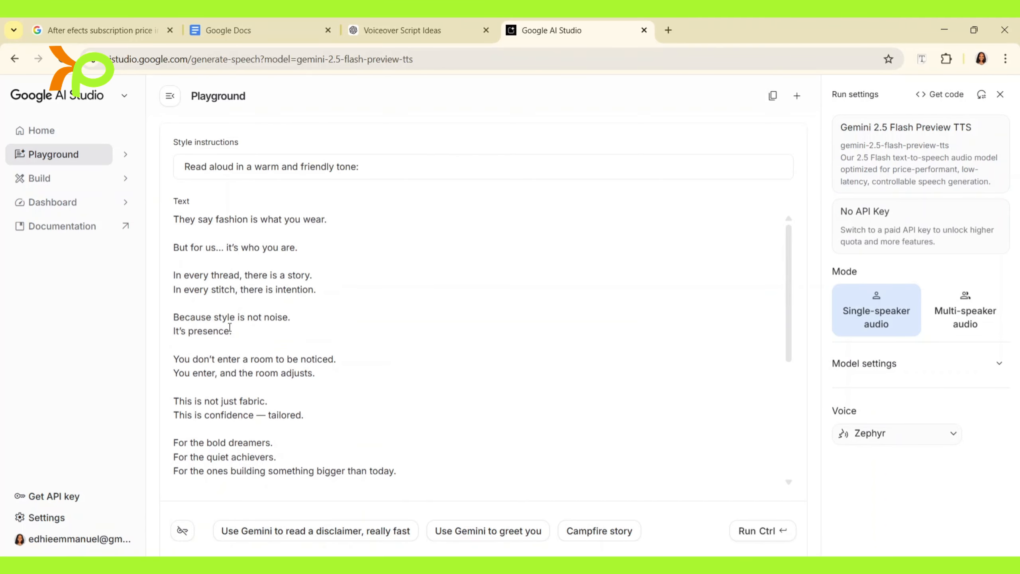
pyautogui.scroll(-10, 232, 338)
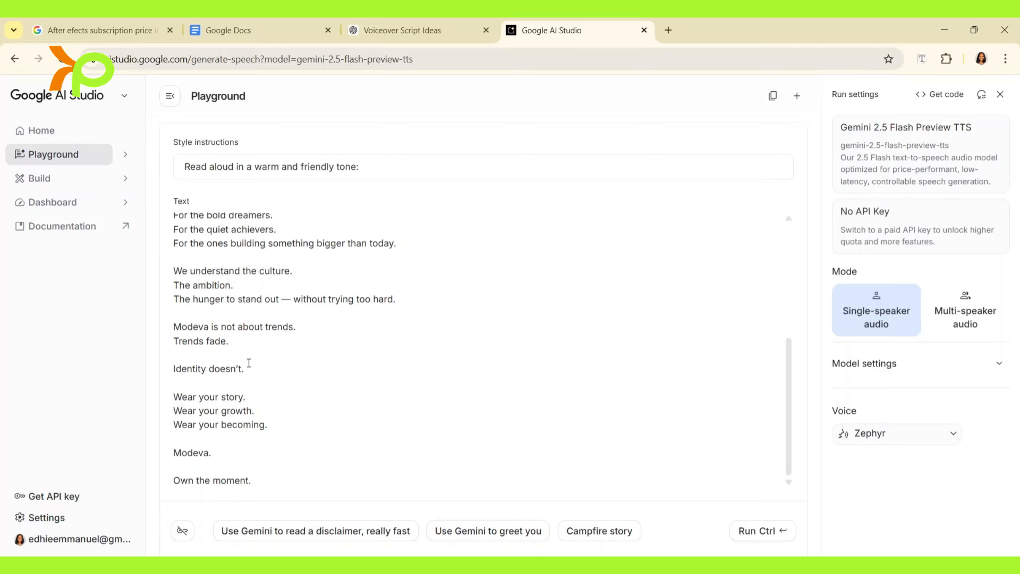
pyautogui.scroll(5, 248, 364)
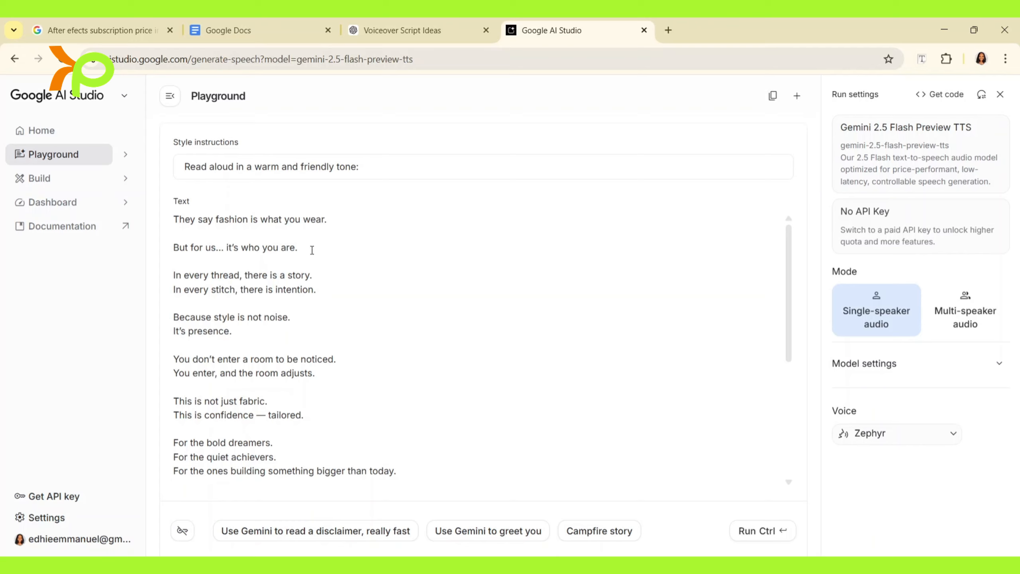
# Switch to the ChatGPT conversation and copy the Tone Direction line of the updated MODEVA voiceover script
pyautogui.moveTo(400, 168); pyautogui.dragTo(147, 177)
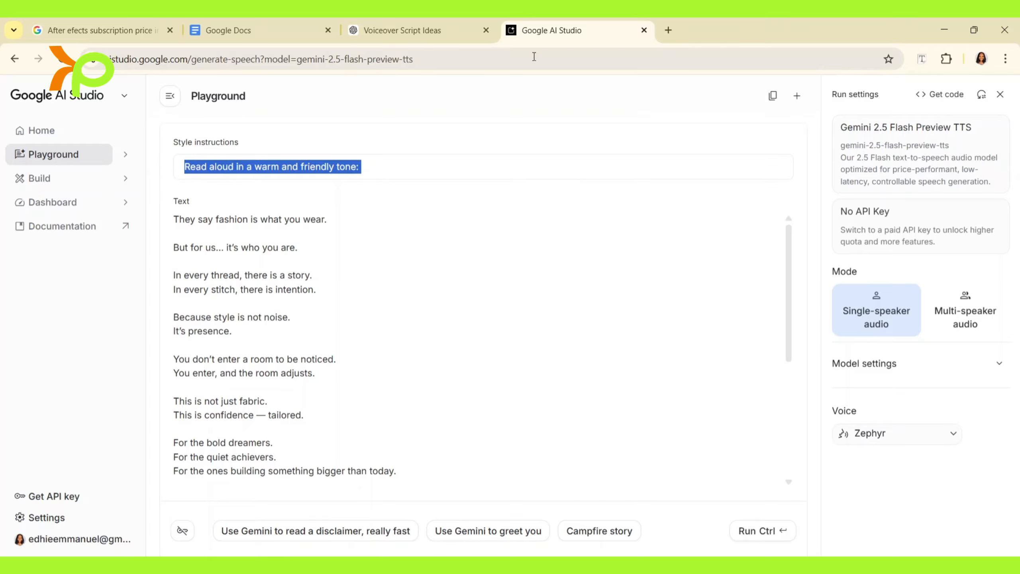
pyautogui.click(369, 37)
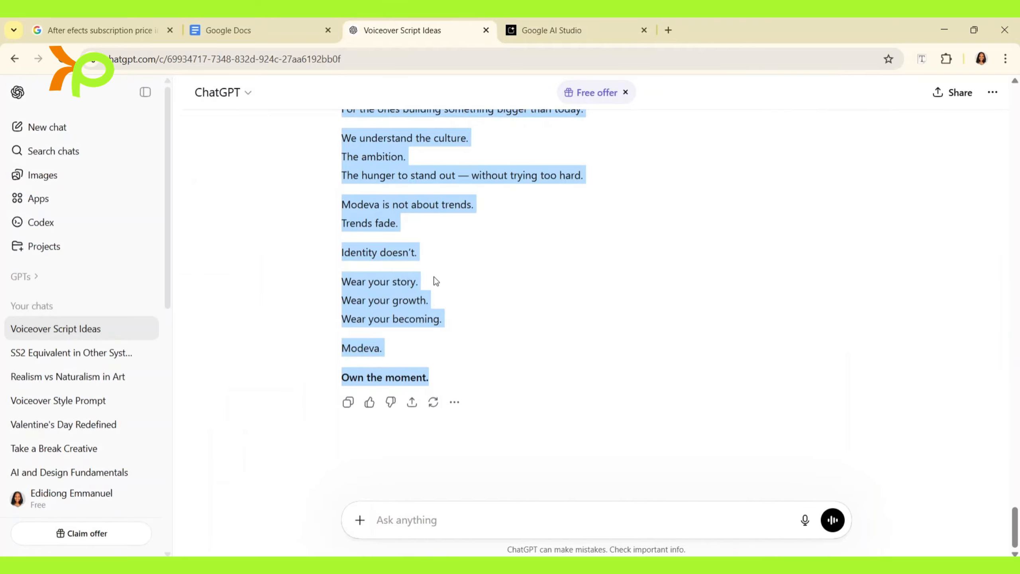
pyautogui.click(446, 285)
pyautogui.scroll(10, 447, 286)
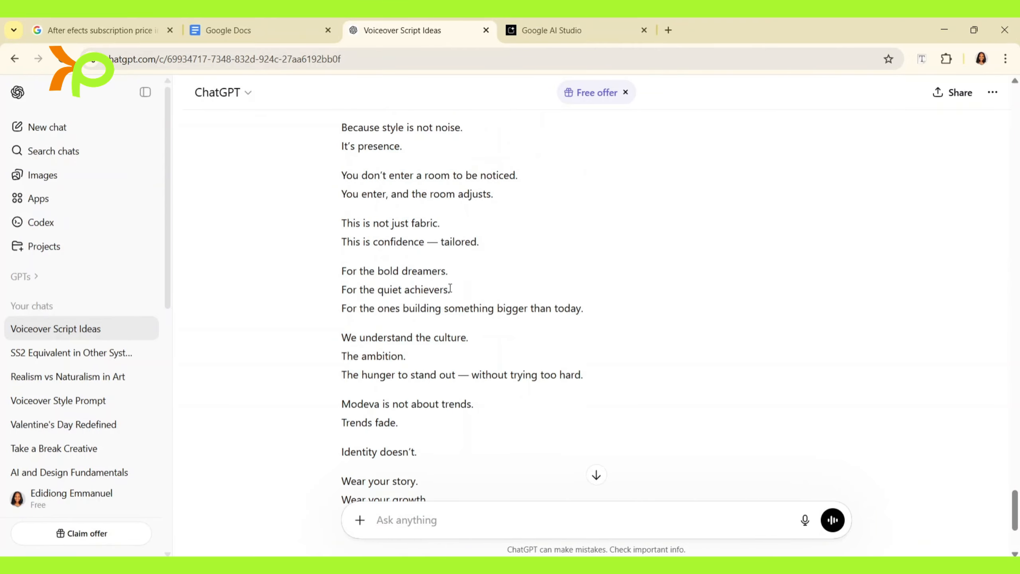
pyautogui.scroll(1, 453, 293)
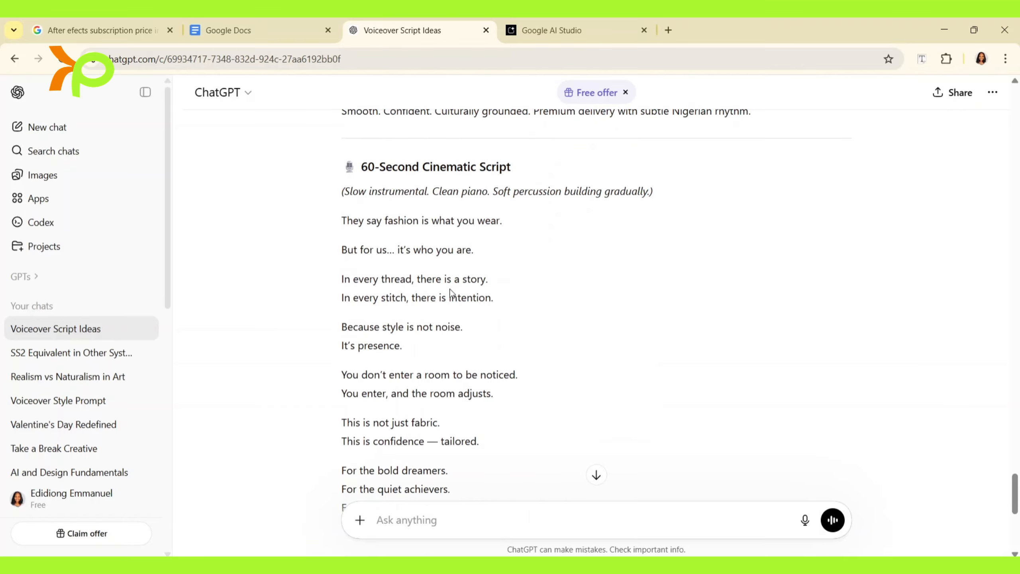
pyautogui.scroll(3, 452, 291)
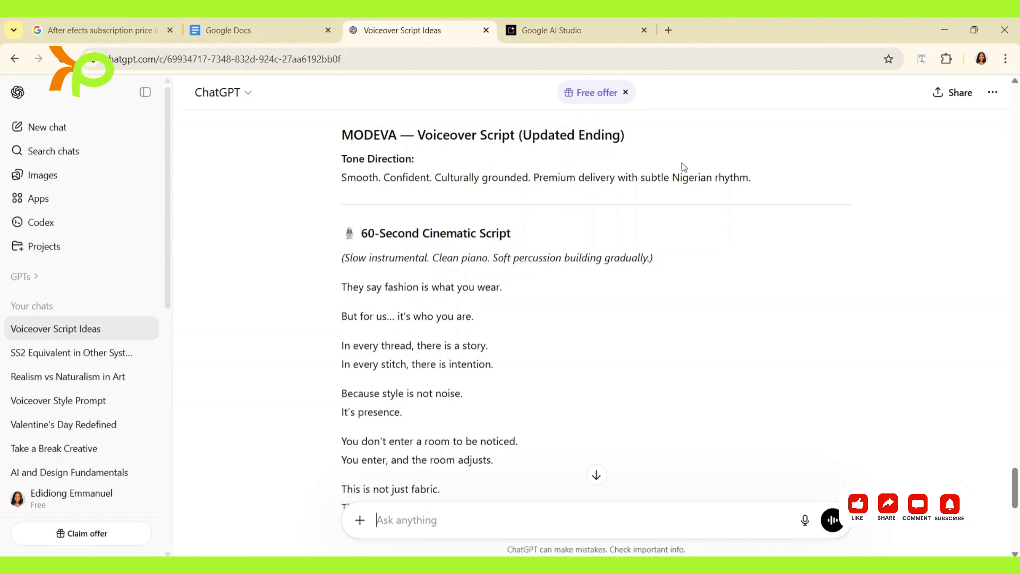
pyautogui.scroll(-5, 432, 383)
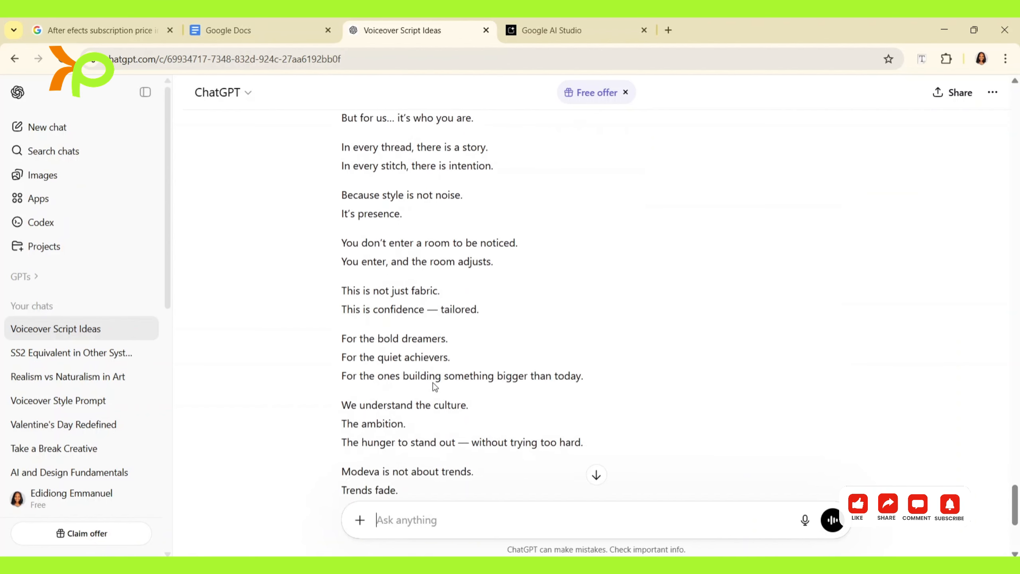
pyautogui.scroll(7, 433, 383)
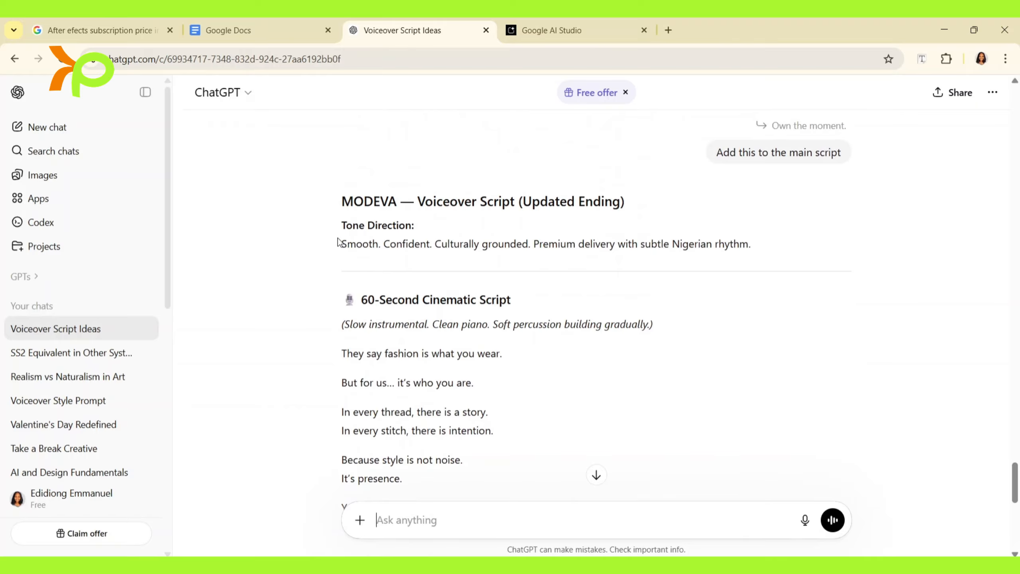
pyautogui.moveTo(339, 242); pyautogui.dragTo(770, 241)
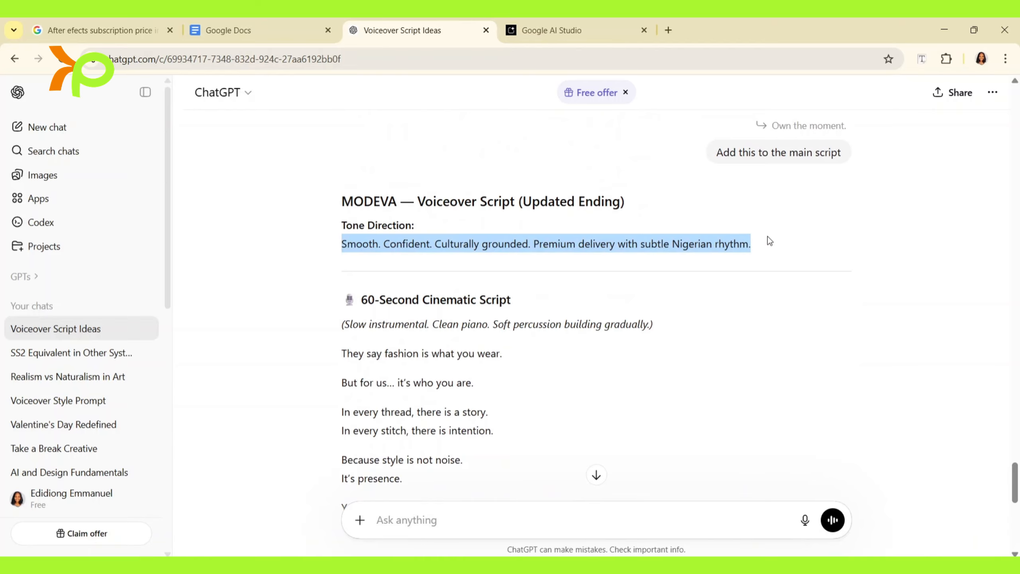
pyautogui.rightClick(379, 249)
pyautogui.click(429, 265)
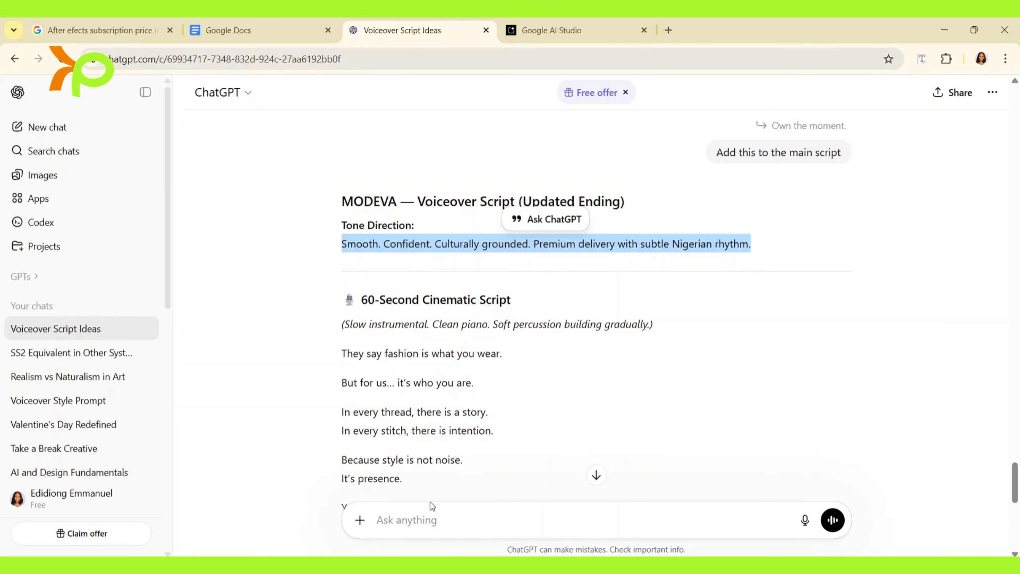
# Send ChatGPT the prompt "Give me a voiceover style that suits with the fashion brand modeva."
pyautogui.click(428, 519)
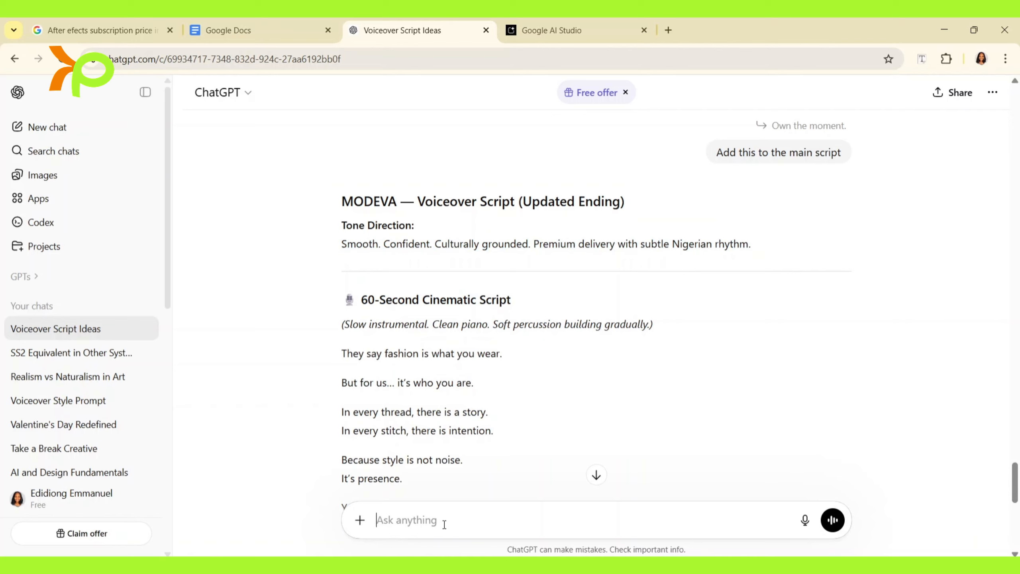
pyautogui.write('Give me a voiceover')
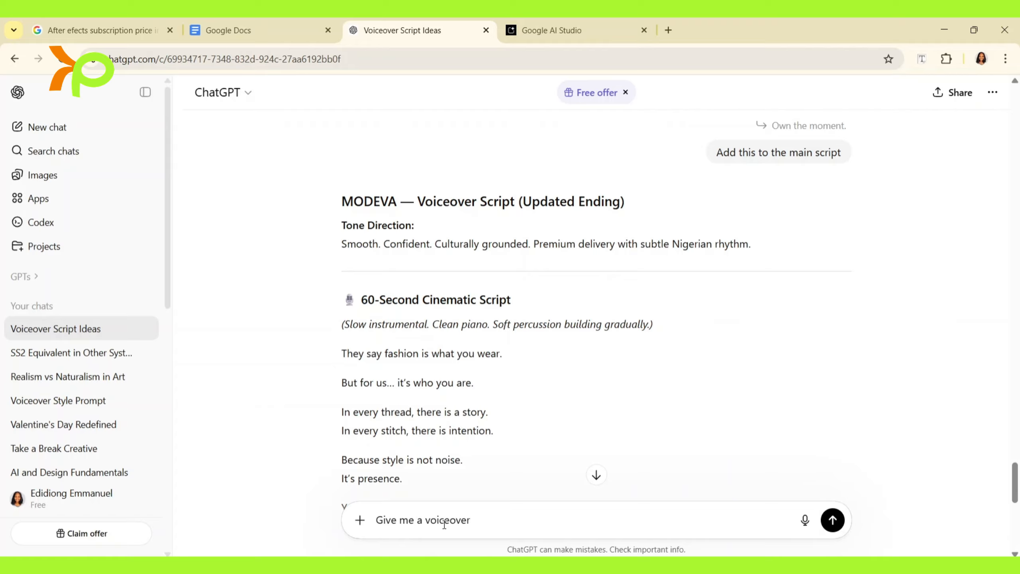
pyautogui.write(' style that suits with t')
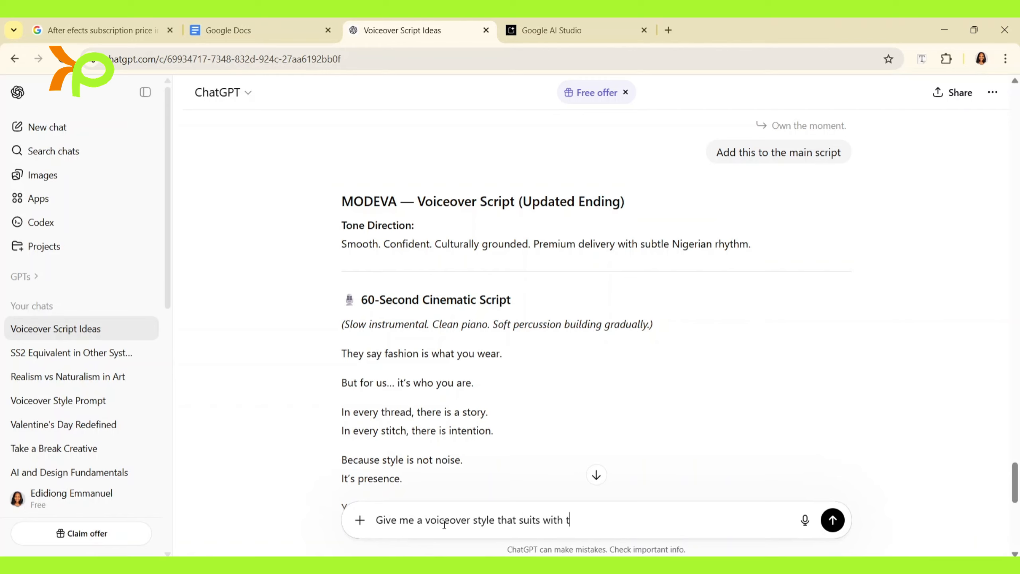
pyautogui.write('he fashion brand mode')
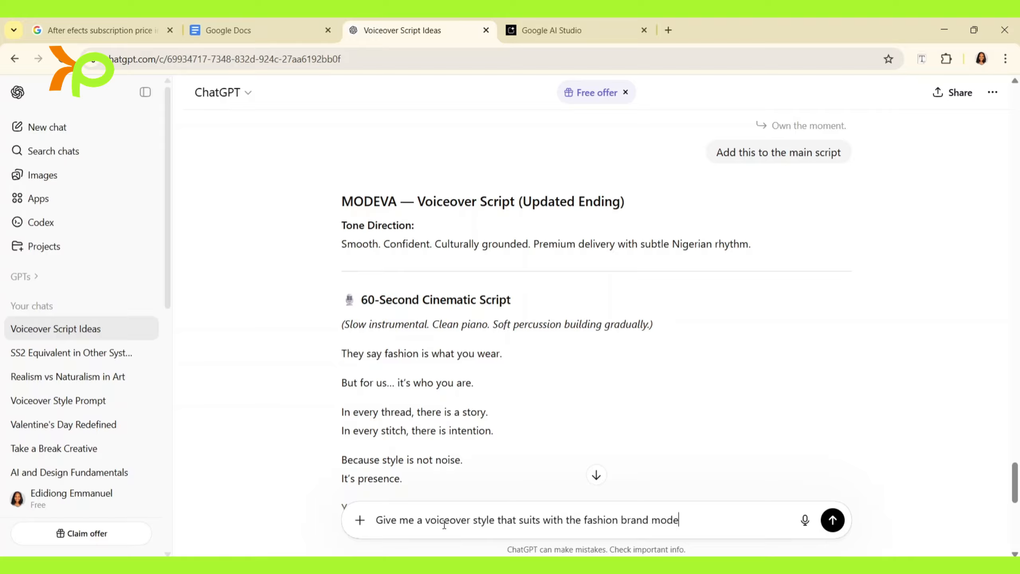
pyautogui.write('va.')
pyautogui.click(833, 521)
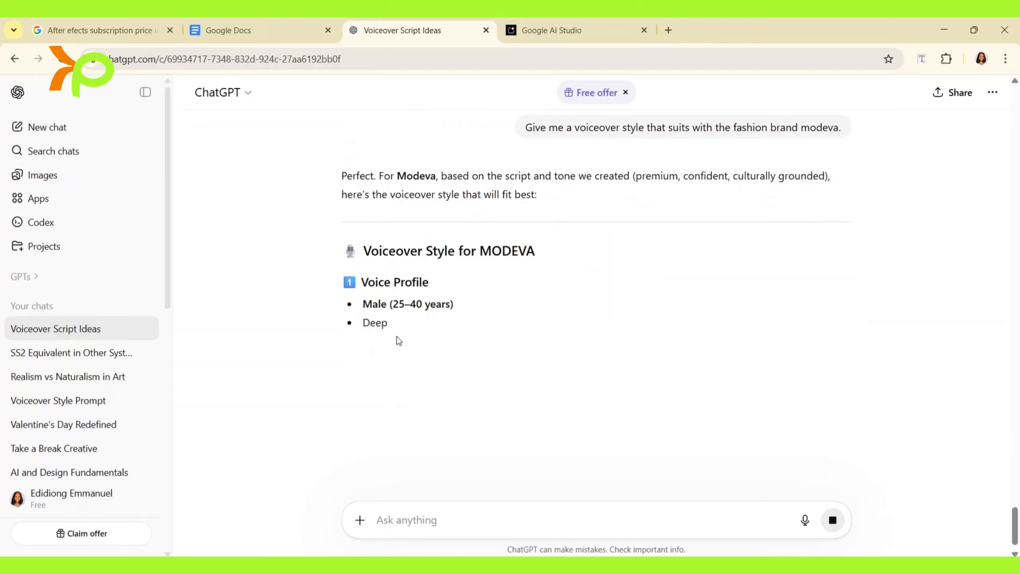
# Read through the voice profile, delivery style and vocal texture sections of the reply, and dismiss the Plus trial notice
pyautogui.scroll(-1, 404, 369)
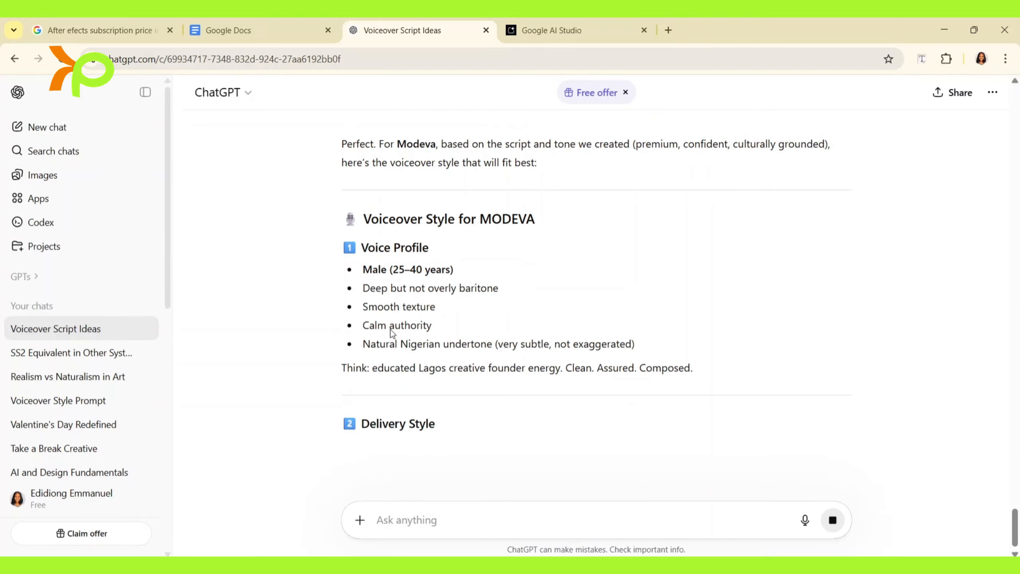
pyautogui.scroll(-2, 408, 362)
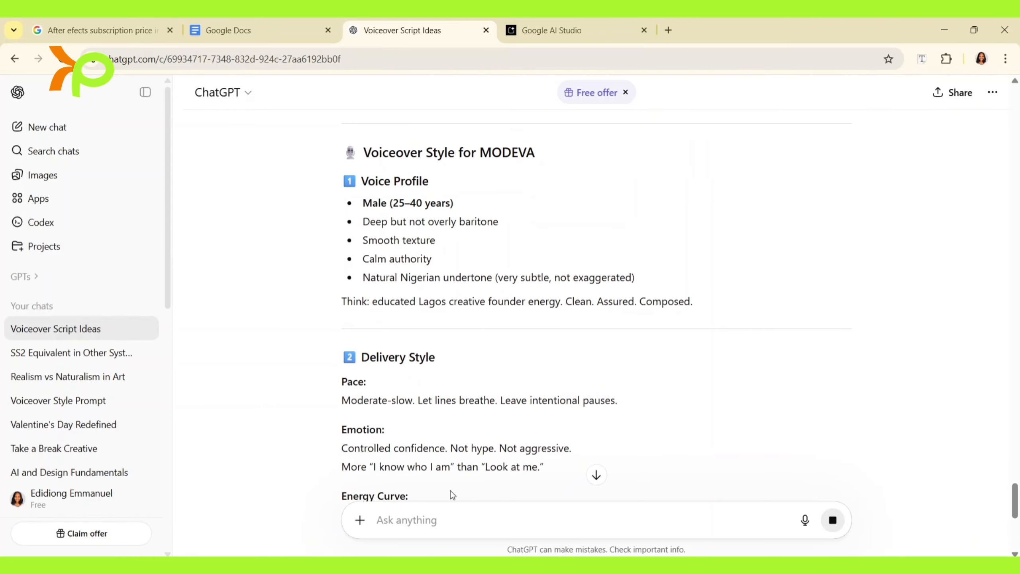
pyautogui.scroll(-15, 437, 451)
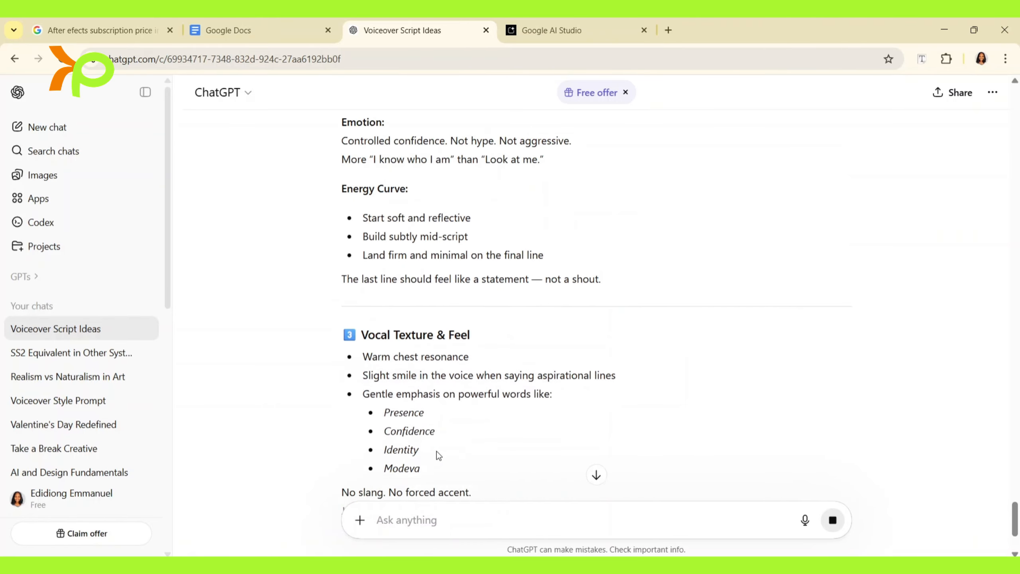
pyautogui.scroll(7, 437, 451)
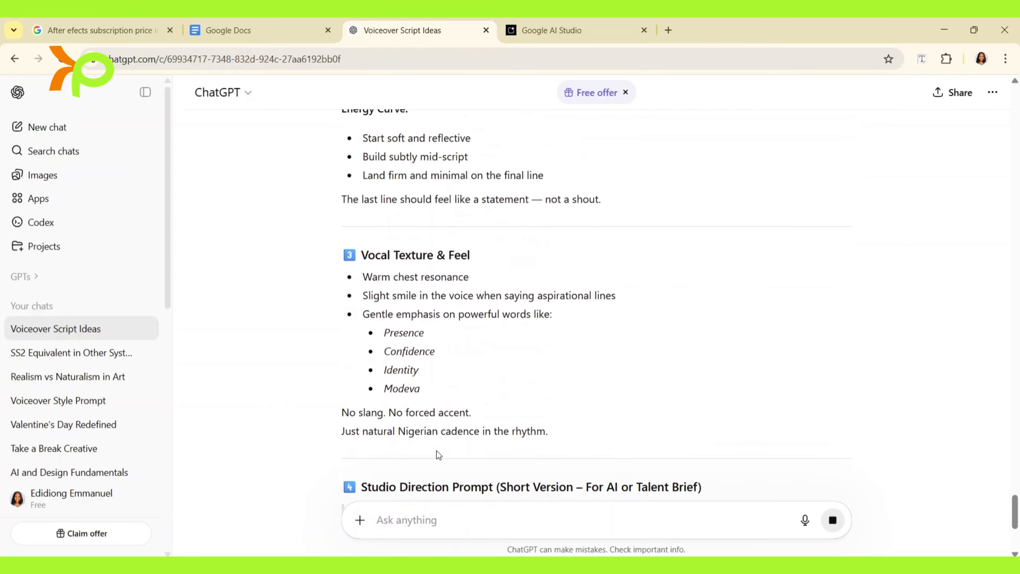
pyautogui.scroll(-6, 437, 450)
pyautogui.scroll(8, 437, 450)
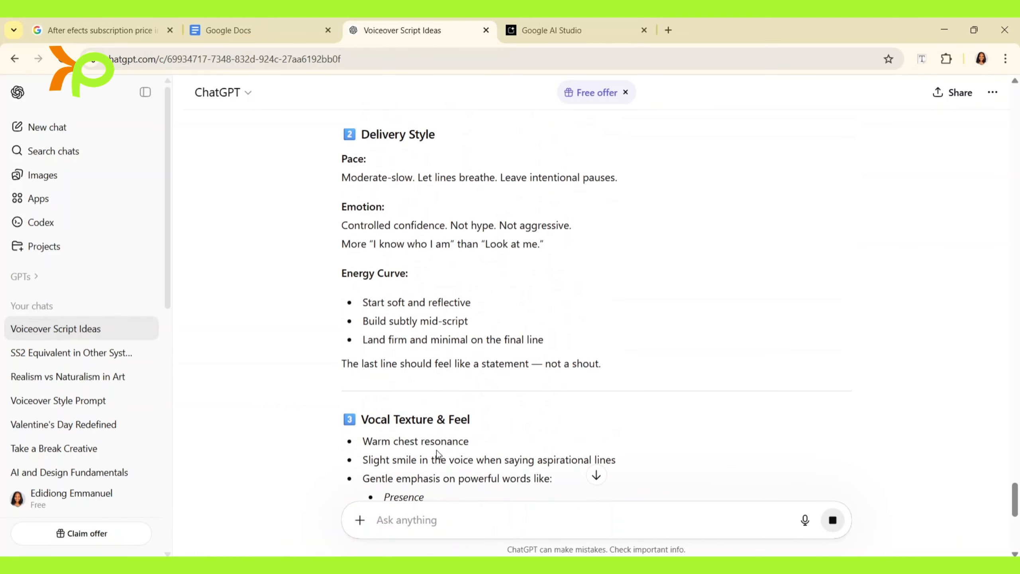
pyautogui.scroll(-3, 434, 389)
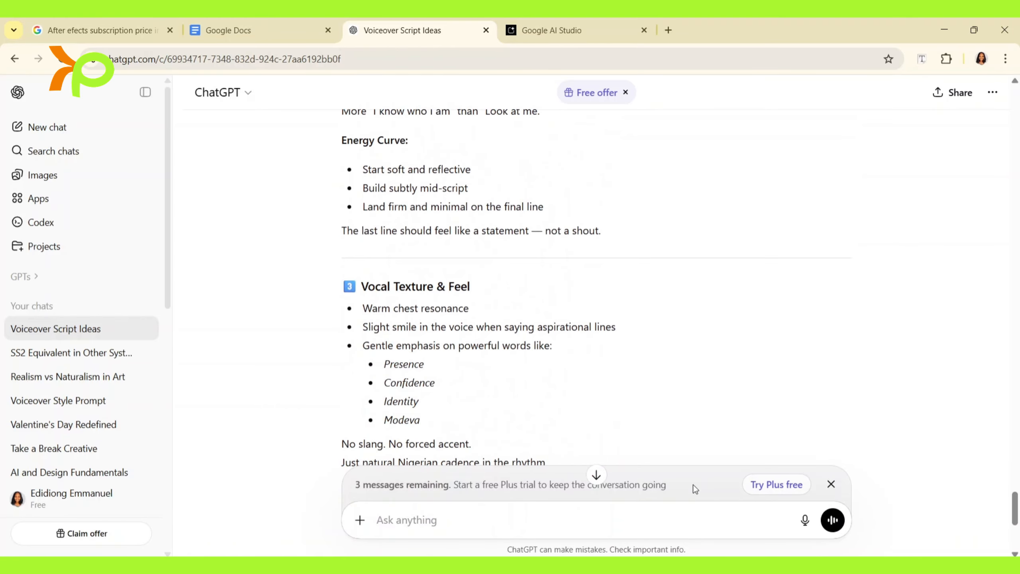
pyautogui.click(831, 484)
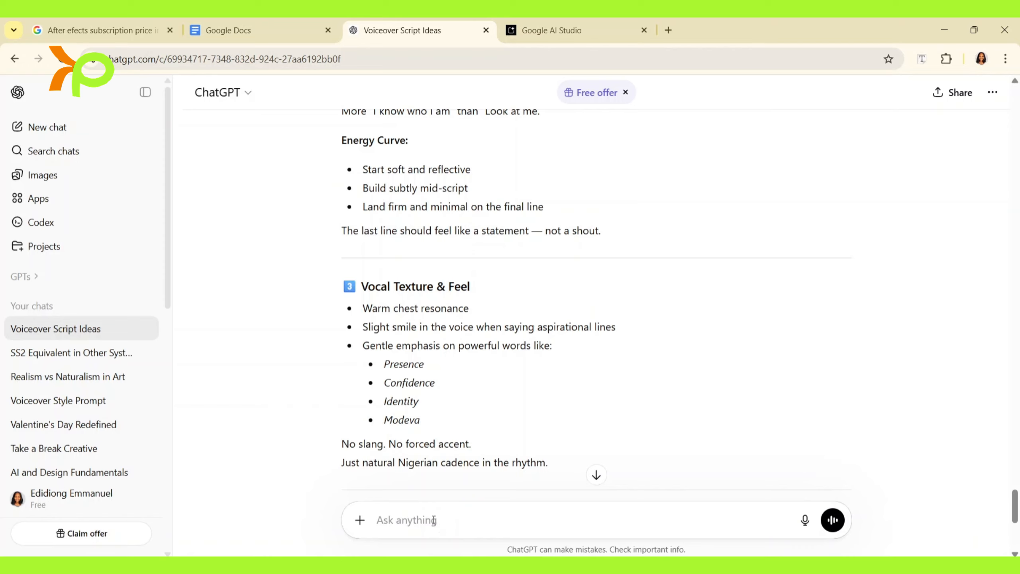
# Write the ChatGPT prompt "Give me in one paragraph a voiceover style that suits perfectly with this brand"
pyautogui.write('Give me in one scene')
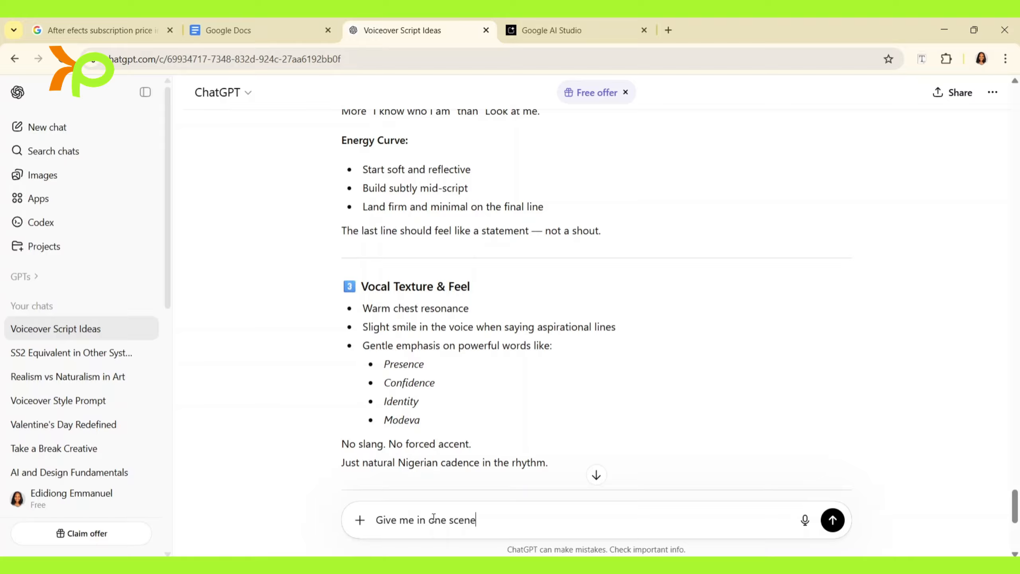
pyautogui.press('BackSpace')
pyautogui.press('BackSpace')
pyautogui.press('BackSpace')
pyautogui.press('BackSpace')
pyautogui.write('paragraph a voiceover ')
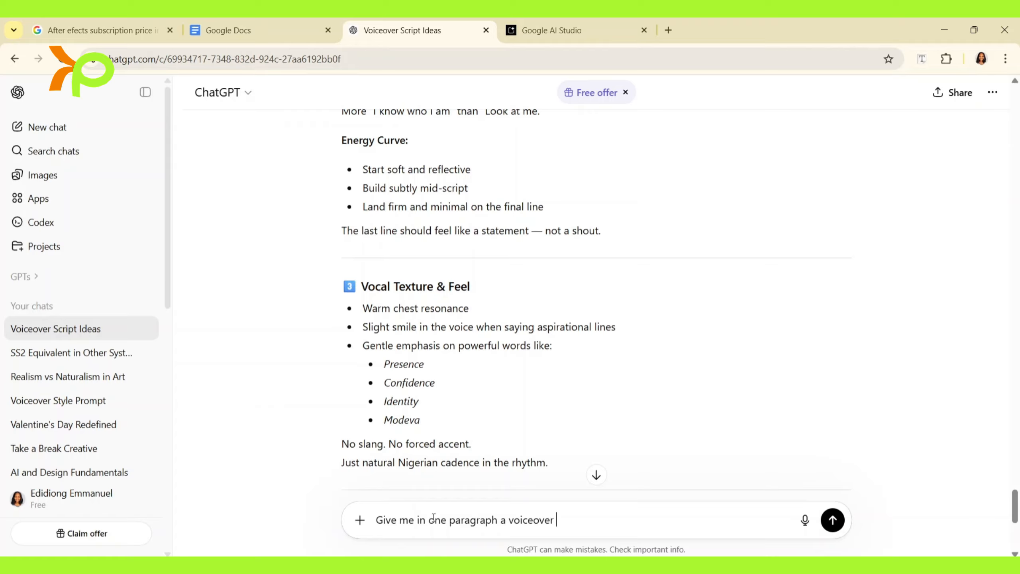
pyautogui.write('style that sui')
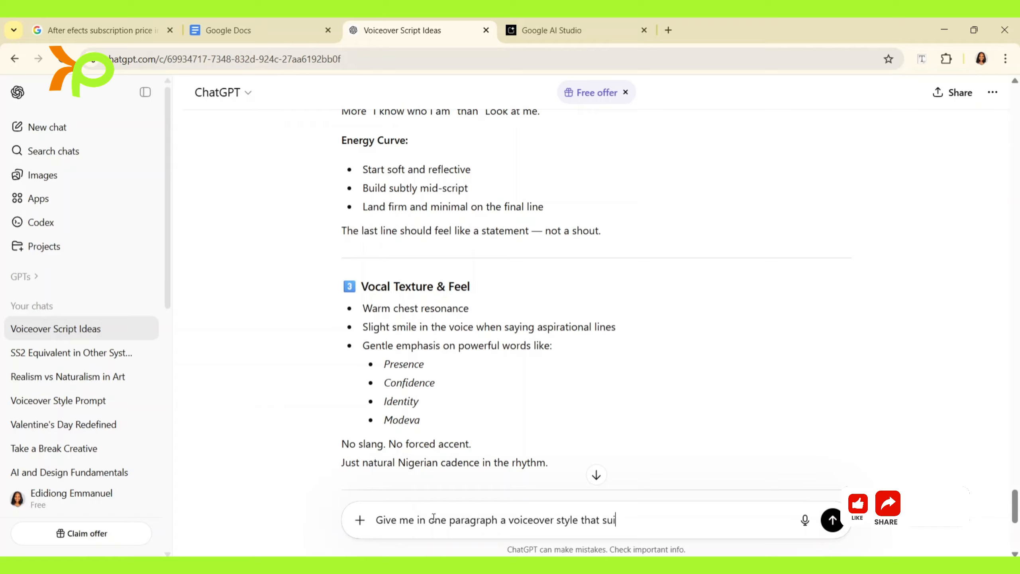
pyautogui.write('ts in wit')
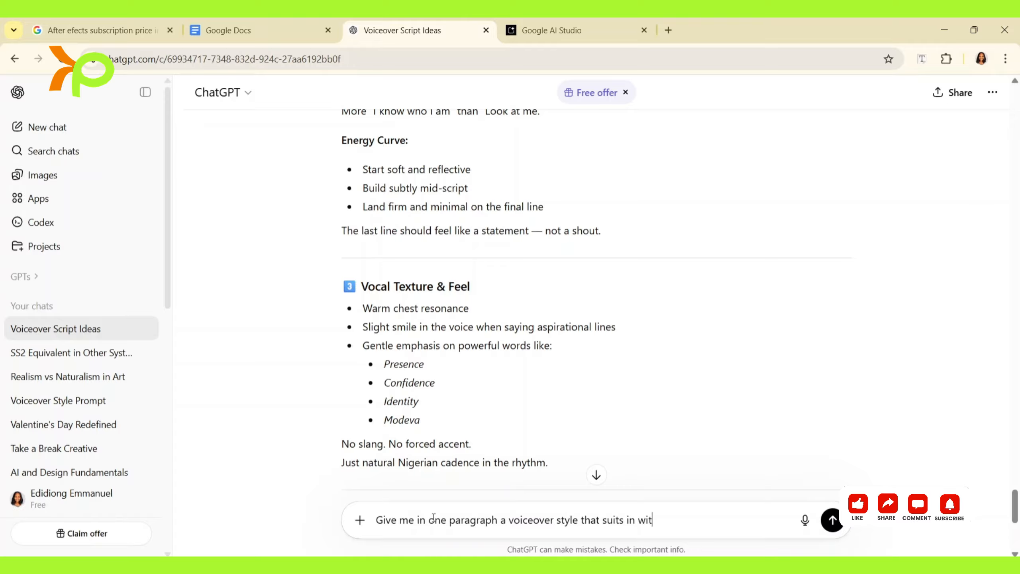
pyautogui.write('h this brand')
pyautogui.doubleClick(632, 520)
pyautogui.write('perfet')
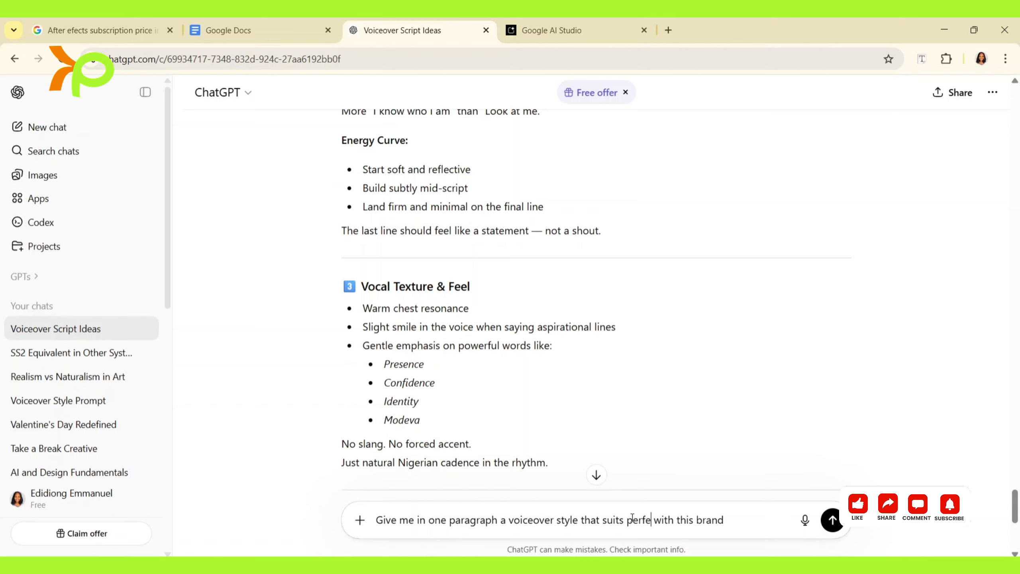
pyautogui.press('BackSpace')
pyautogui.write('ctly')
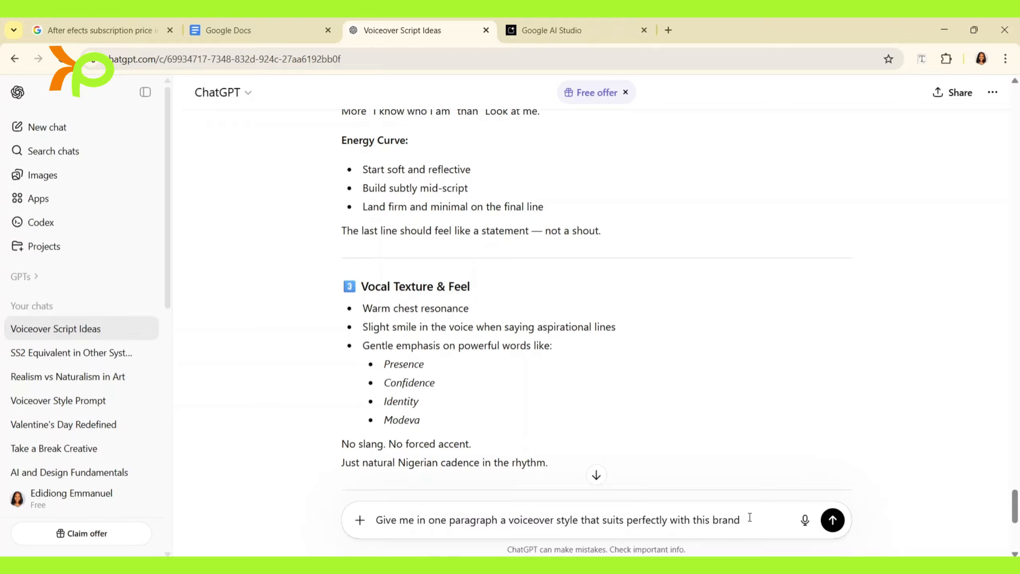
# Complete the prompt with "for a female voice. Remember the Nigerian accent." and send it
pyautogui.write('for a female ')
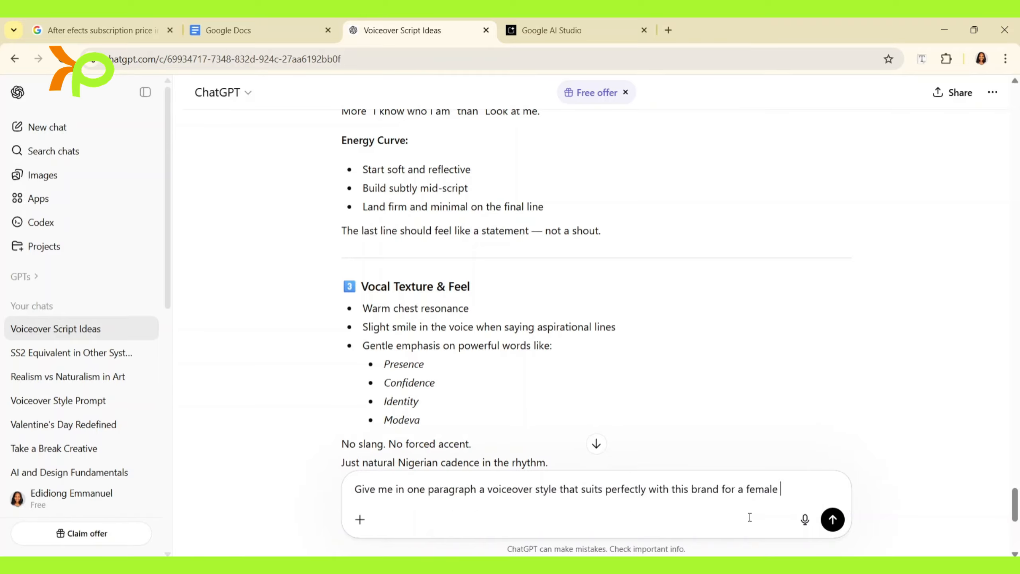
pyautogui.write('voice. Remmeb')
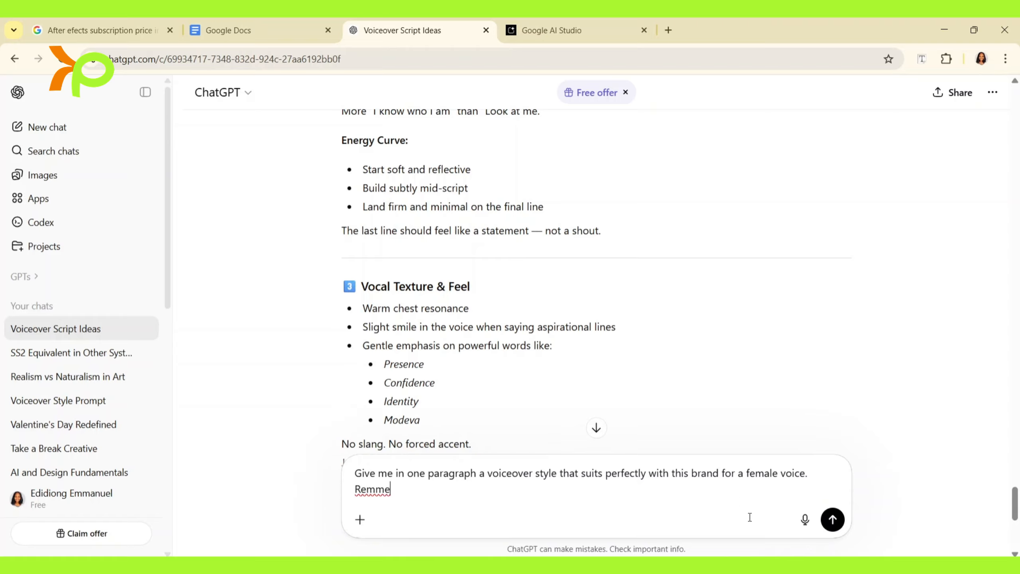
pyautogui.press('BackSpace')
pyautogui.press('BackSpace')
pyautogui.press('BackSpace')
pyautogui.write('e')
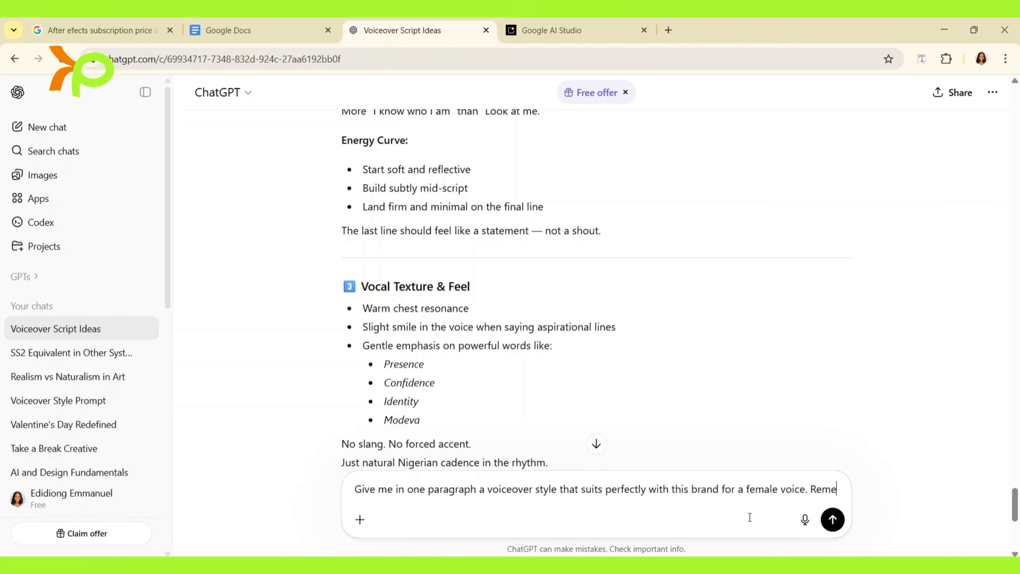
pyautogui.write('mber ')
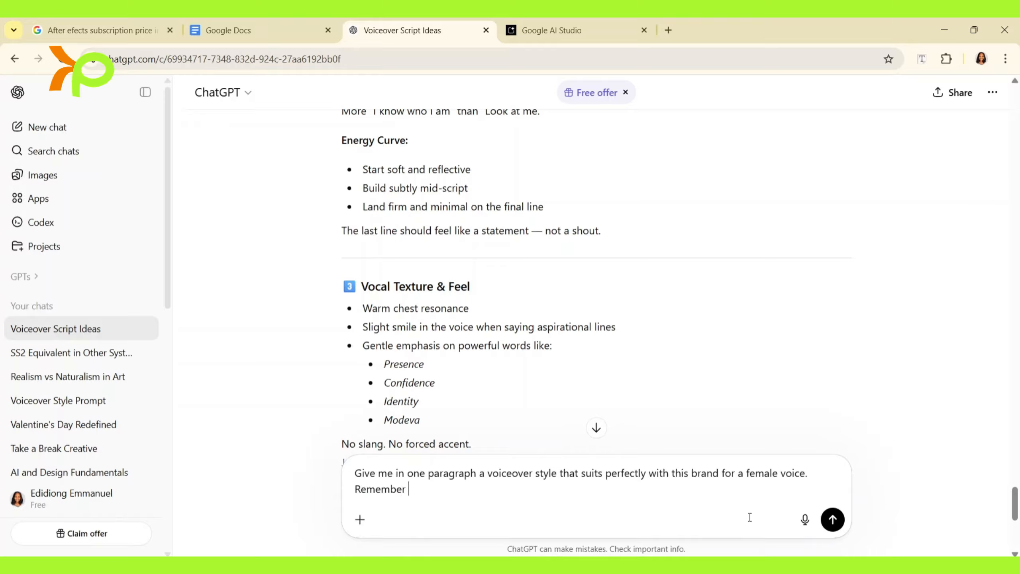
pyautogui.write('the Nigerian accent')
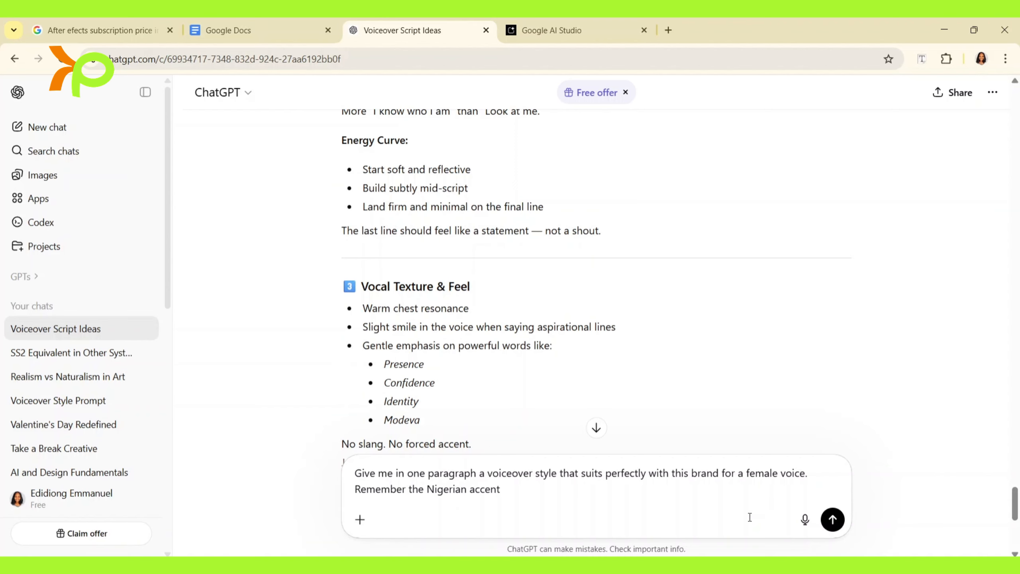
pyautogui.write('.')
pyautogui.press('Return')
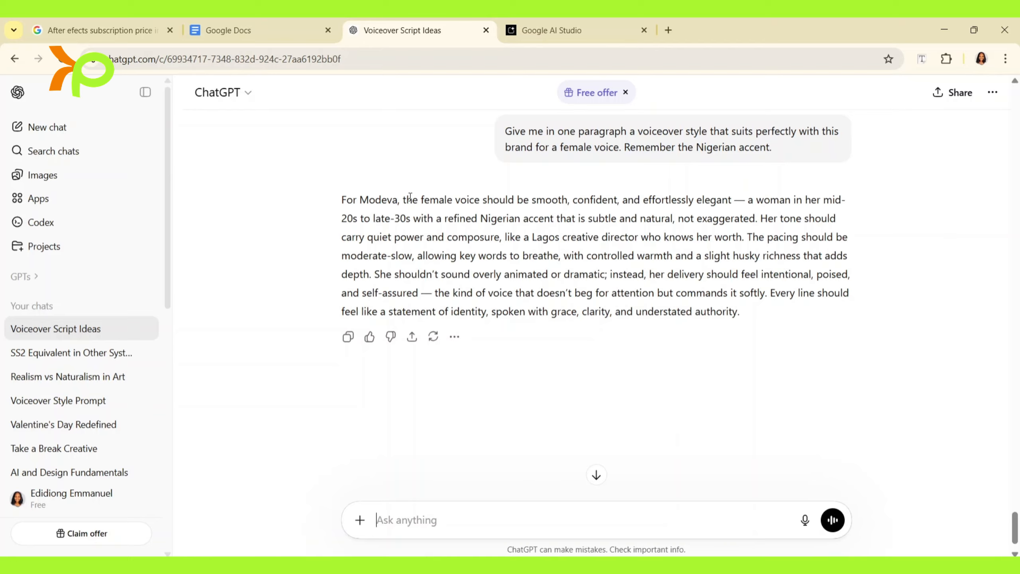
# Copy the reply from "the female voice should be smooth" to its end and paste it over the style instructions in Google AI Studio
pyautogui.moveTo(403, 200); pyautogui.dragTo(738, 318)
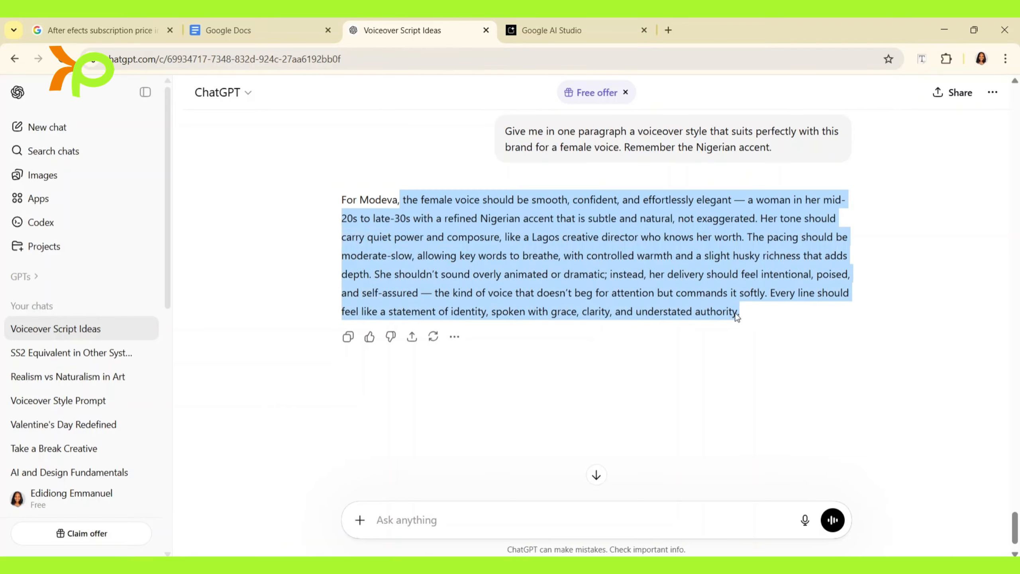
pyautogui.rightClick(663, 298)
pyautogui.click(698, 315)
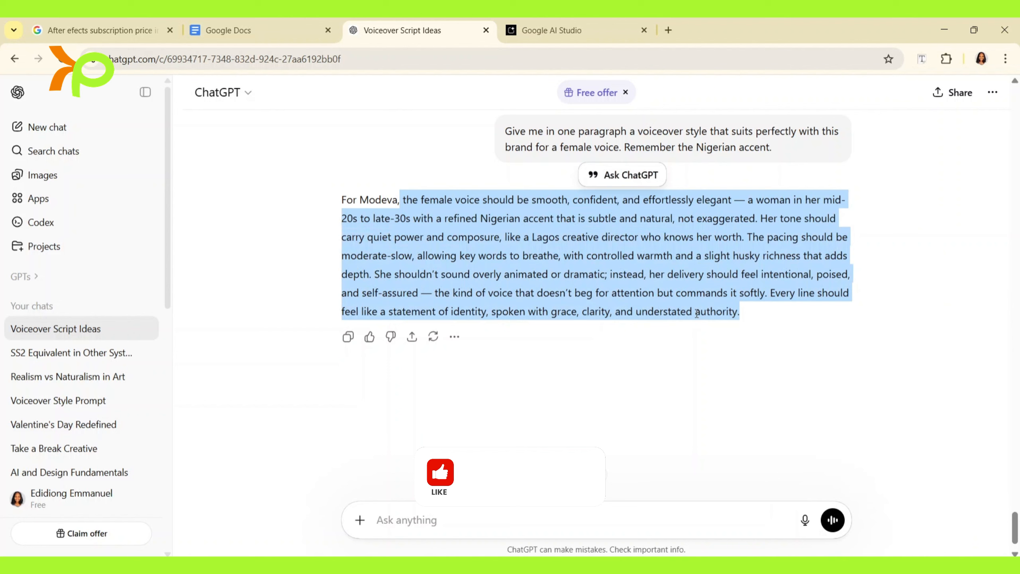
pyautogui.click(744, 311)
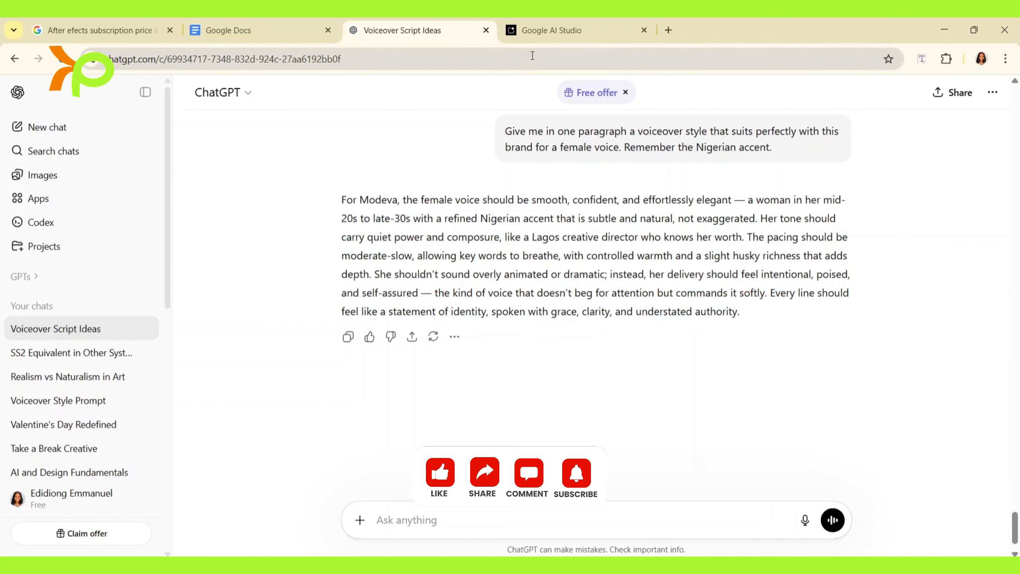
pyautogui.click(536, 33)
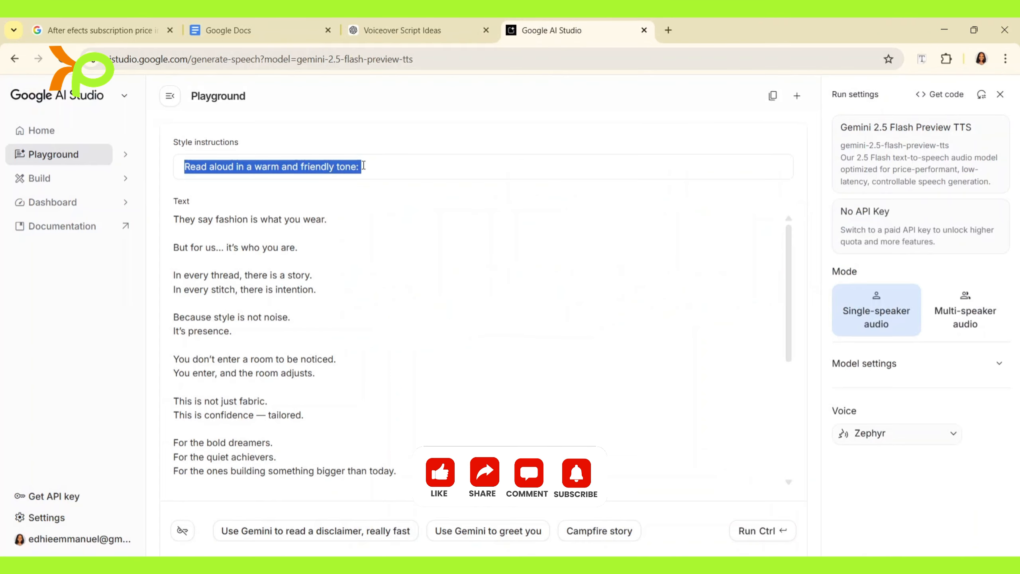
pyautogui.hotkey('ctrl', 'v')
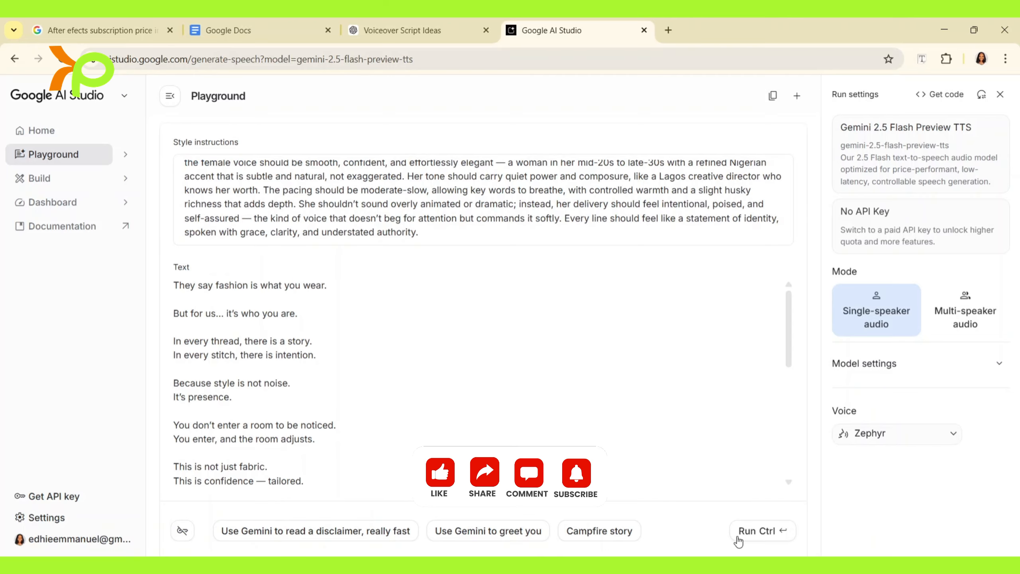
# Browse the available voices, preview Leda and choose it as the speaker voice
pyautogui.click(892, 436)
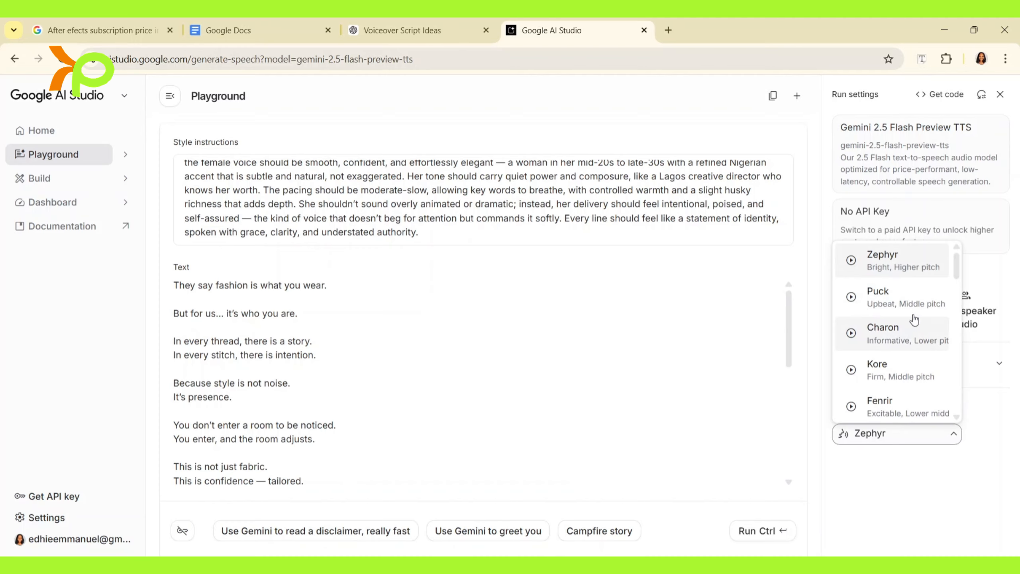
pyautogui.scroll(-6, 905, 388)
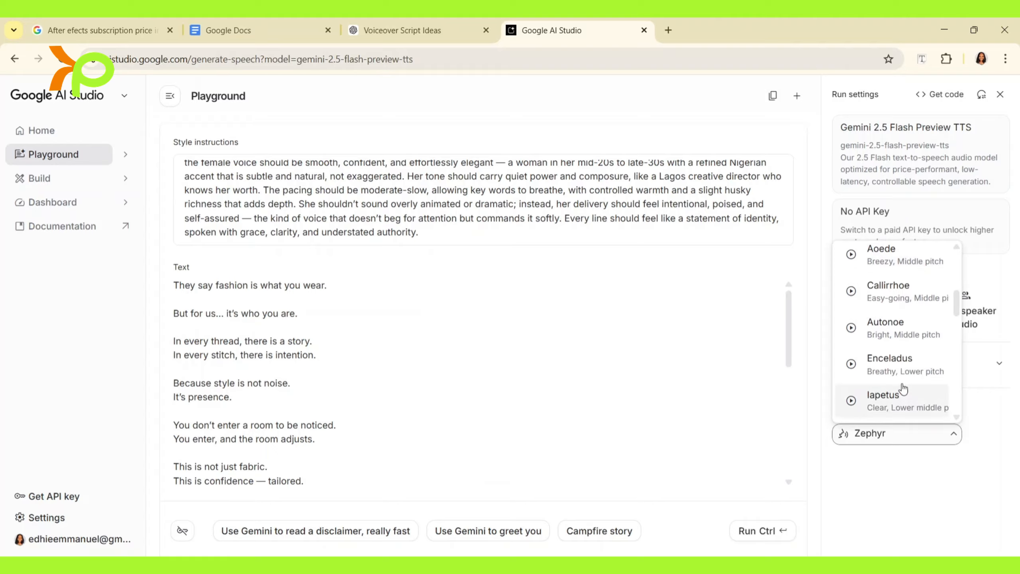
pyautogui.scroll(6, 904, 389)
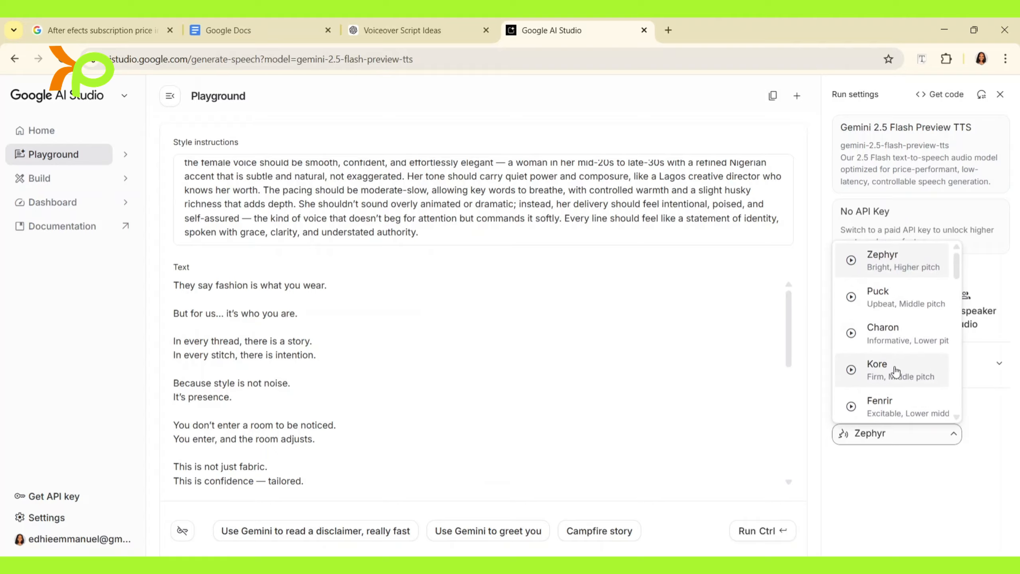
pyautogui.scroll(-2, 896, 372)
pyautogui.scroll(-2, 891, 375)
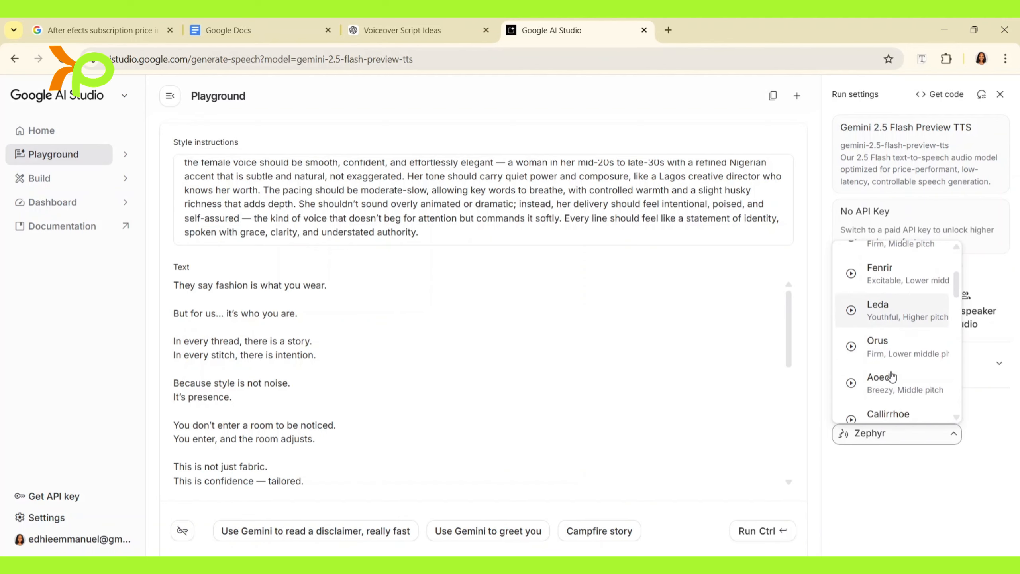
pyautogui.click(851, 309)
pyautogui.click(884, 311)
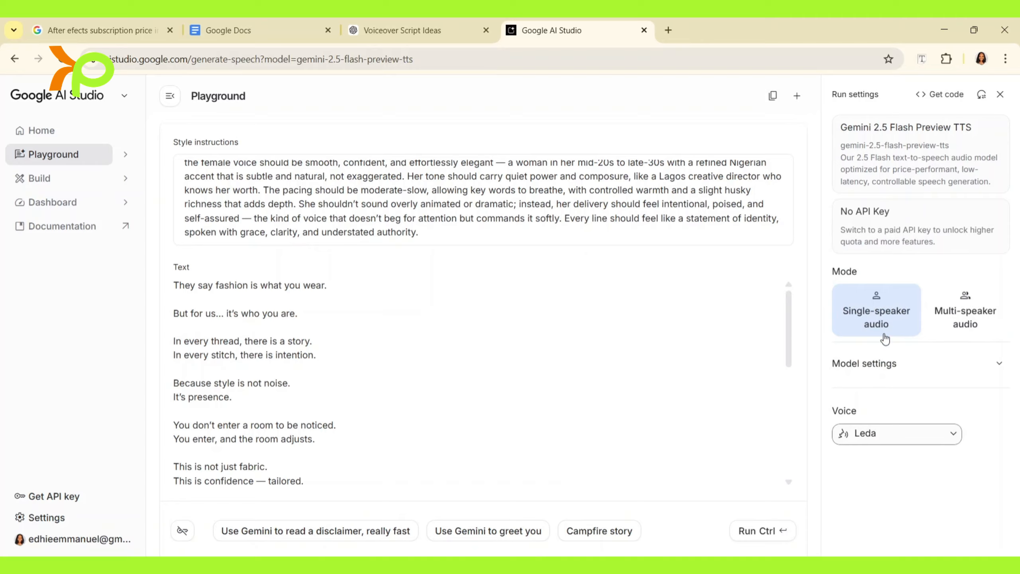
# Expand the model settings, then generate the script's voiceover and listen to its first few seconds
pyautogui.click(1000, 364)
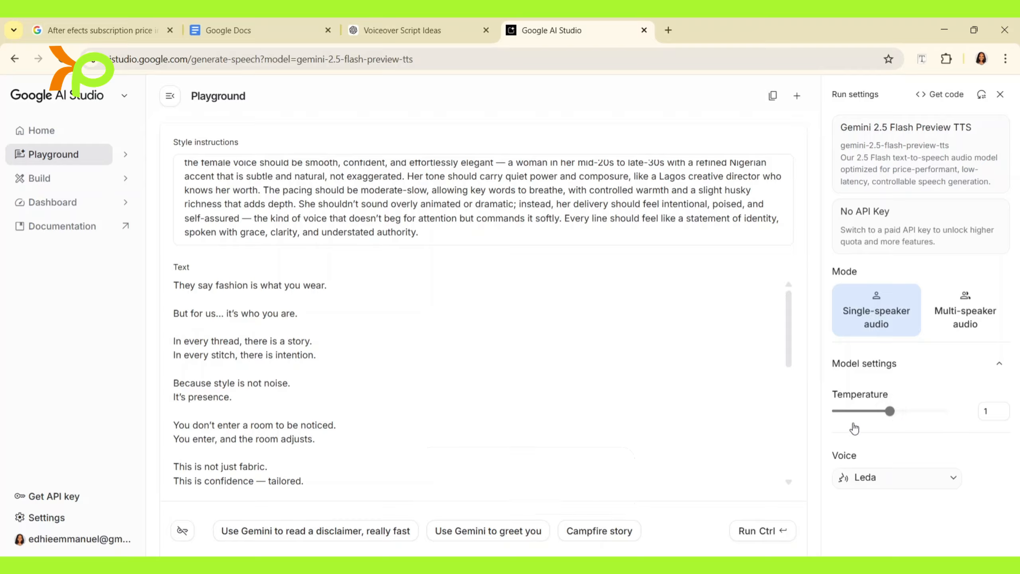
pyautogui.scroll(-5, 446, 426)
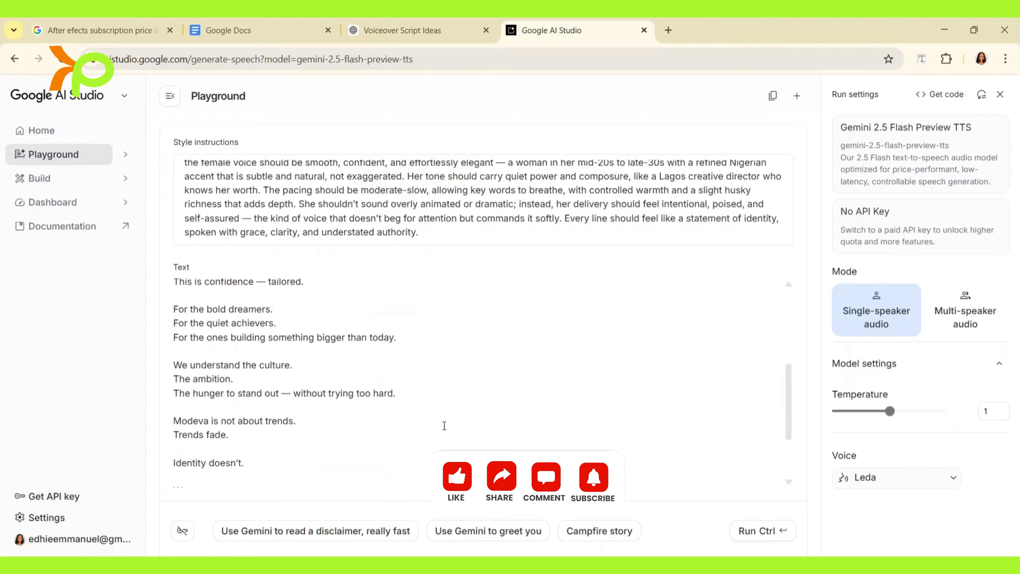
pyautogui.scroll(-3, 444, 426)
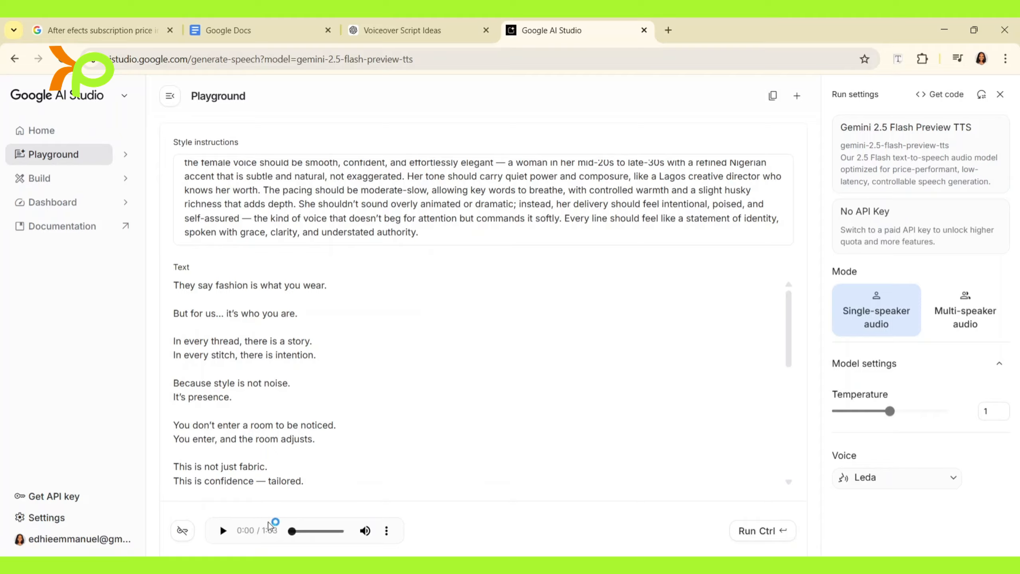
pyautogui.click(222, 531)
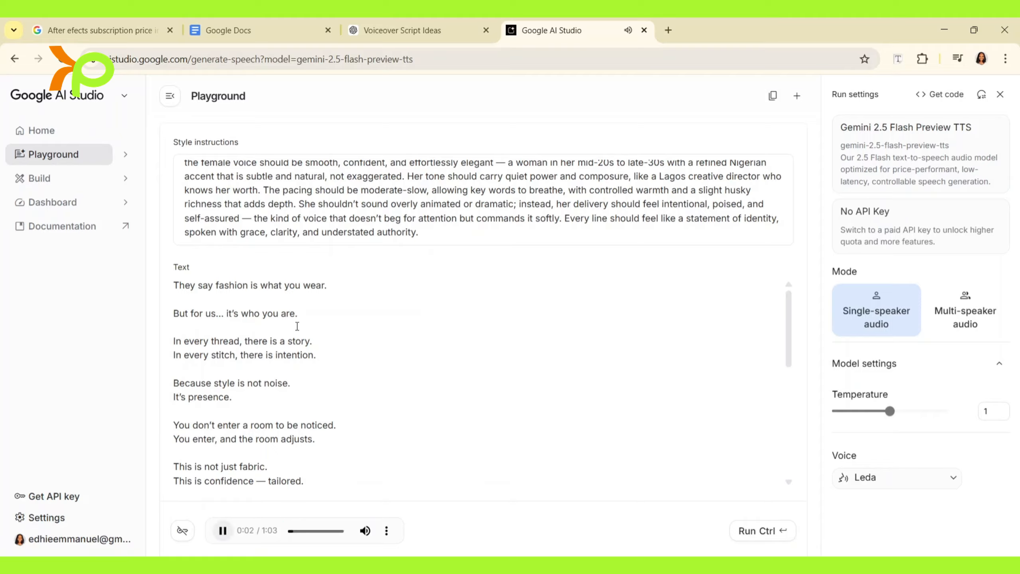
pyautogui.click(216, 533)
# Lower the model temperature to 0.8 and download the generated voiceover audio
pyautogui.scroll(-2, 280, 372)
pyautogui.scroll(2, 279, 372)
pyautogui.moveTo(890, 411); pyautogui.dragTo(881, 418)
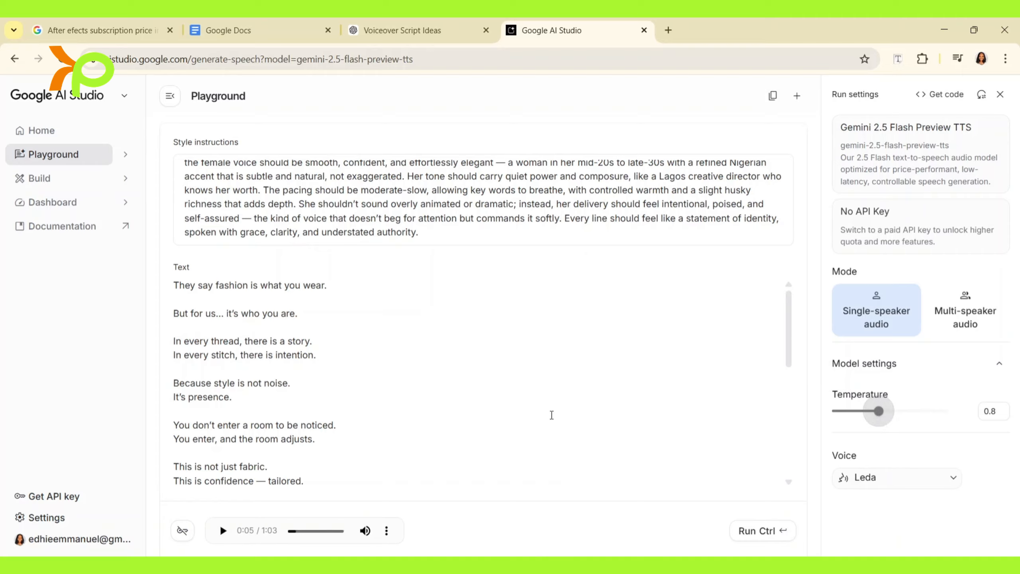
pyautogui.click(386, 530)
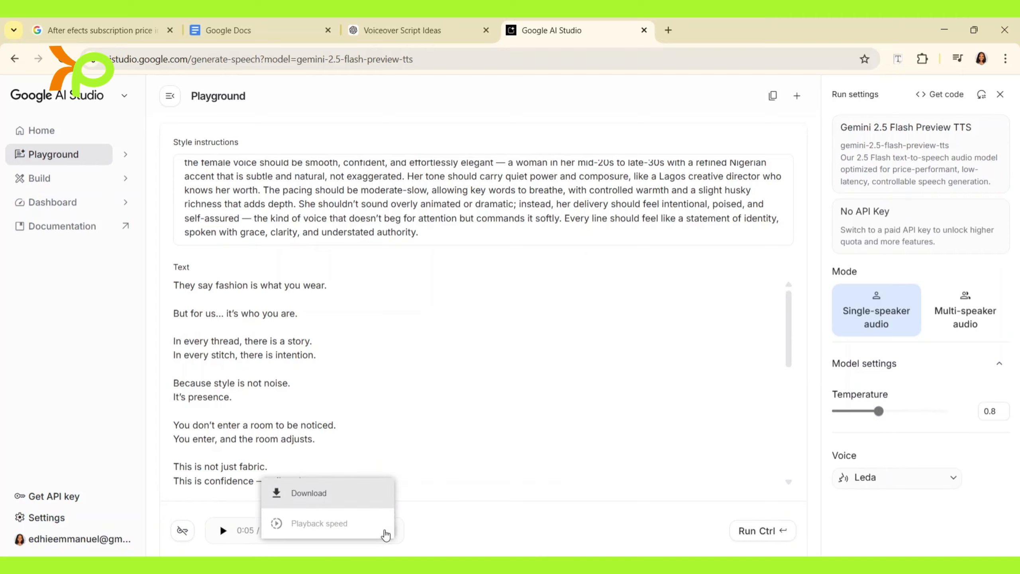
pyautogui.click(413, 514)
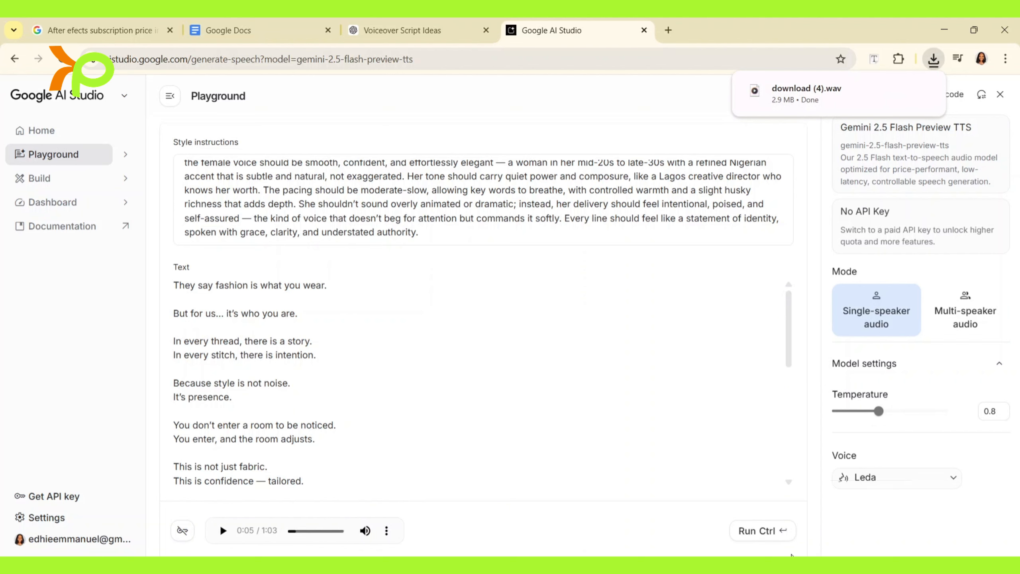
# Generate the voiceover again with the current settings and listen to its opening part
pyautogui.click(748, 532)
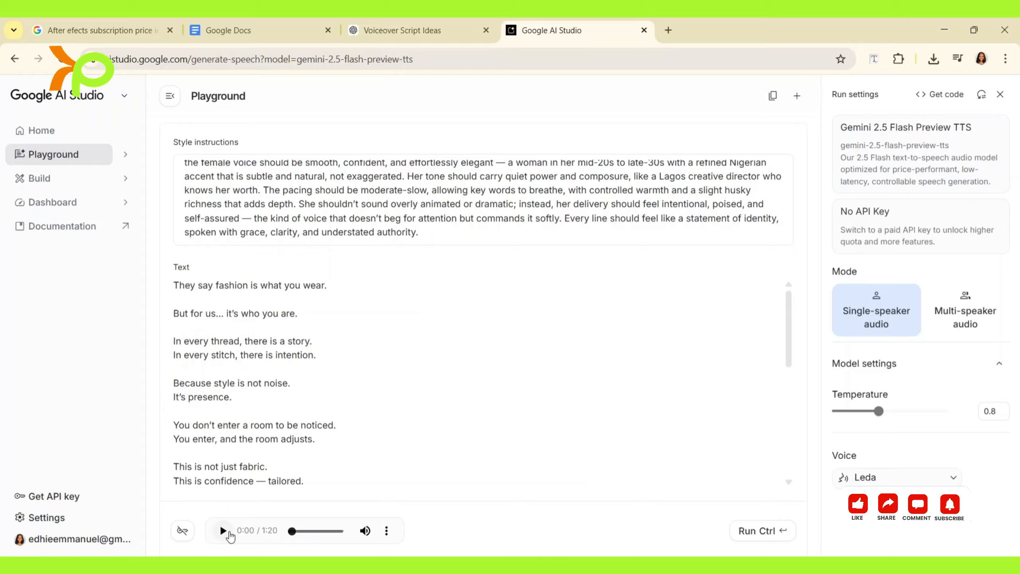
pyautogui.click(223, 531)
pyautogui.press('space')
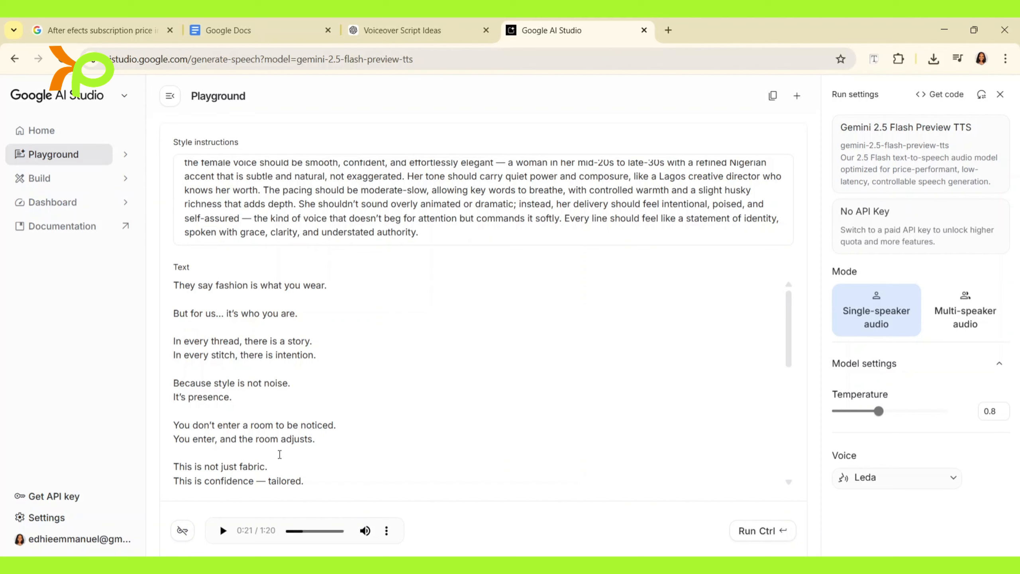
# Look at the multi-speaker audio mode's script builder and return to single-speaker audio
pyautogui.scroll(-2, 278, 458)
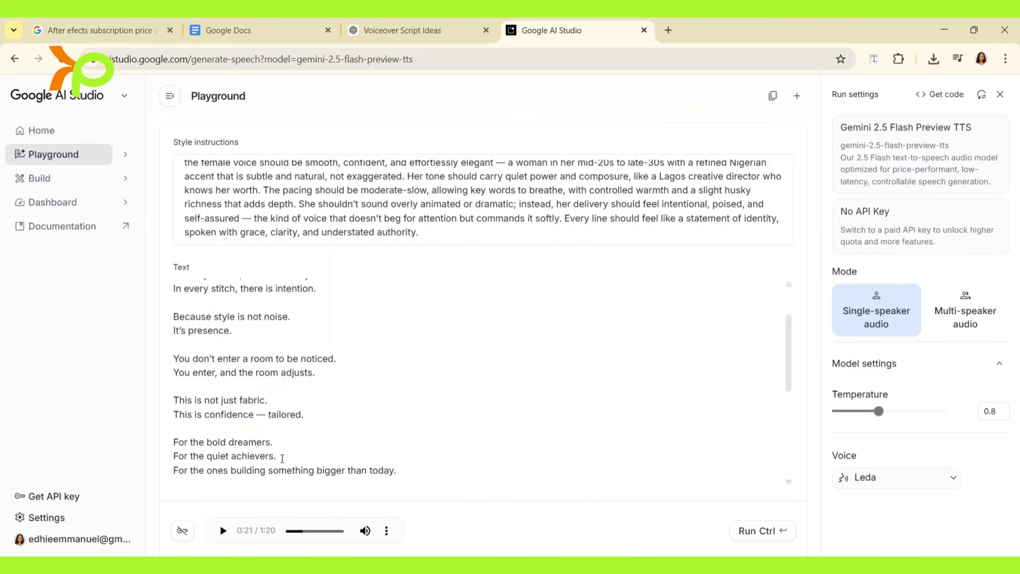
pyautogui.scroll(1, 283, 459)
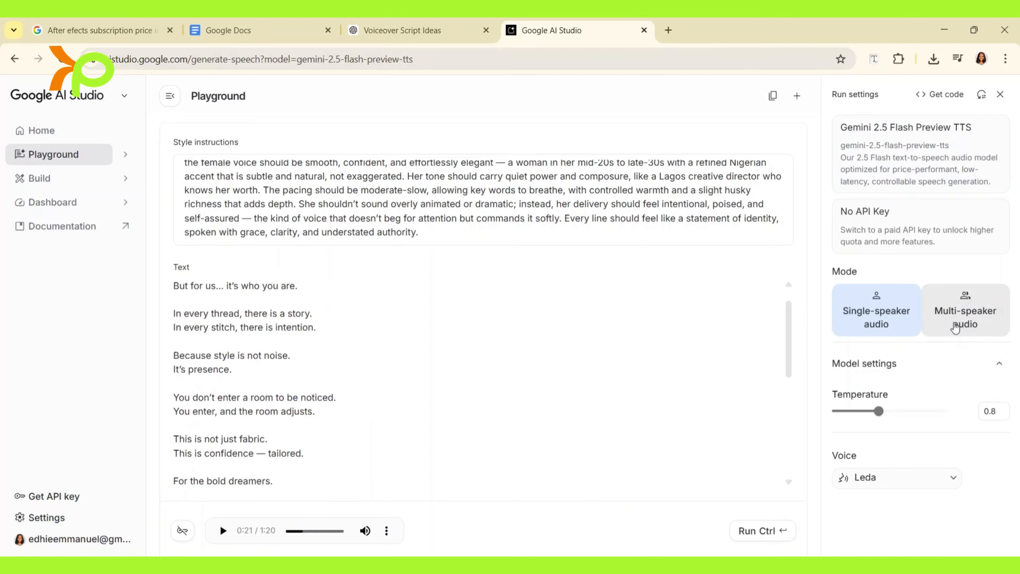
pyautogui.click(957, 326)
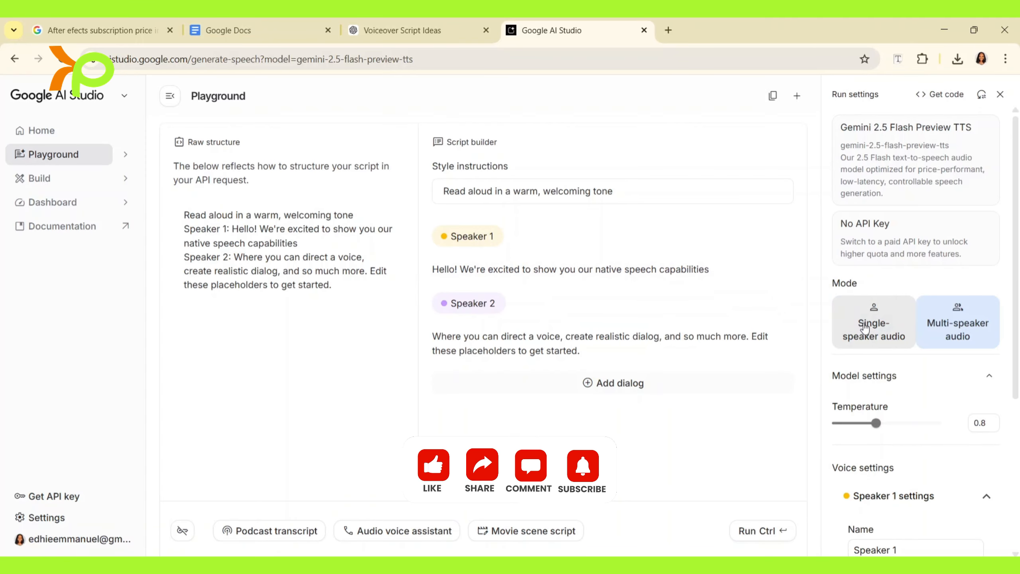
pyautogui.click(840, 319)
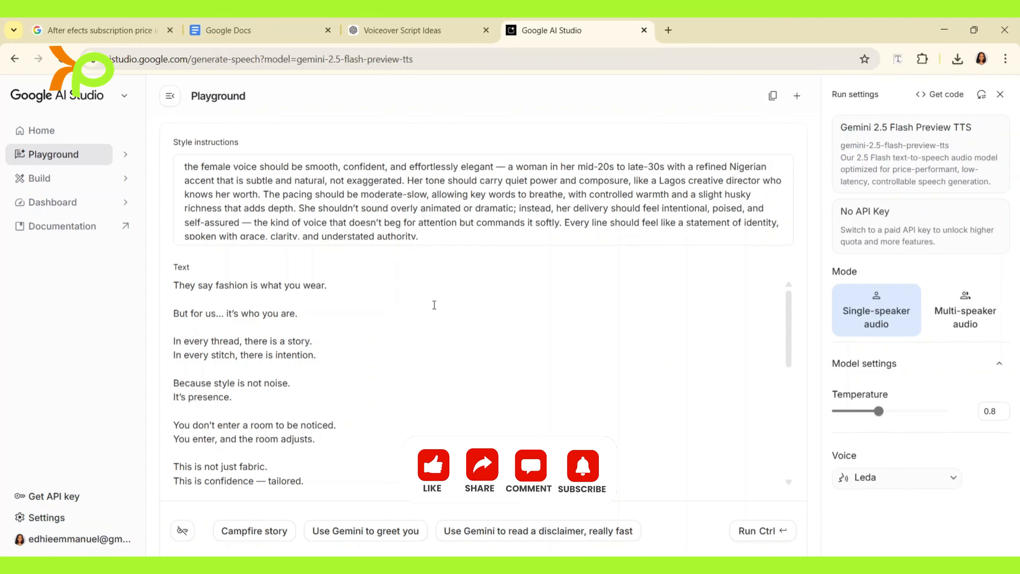